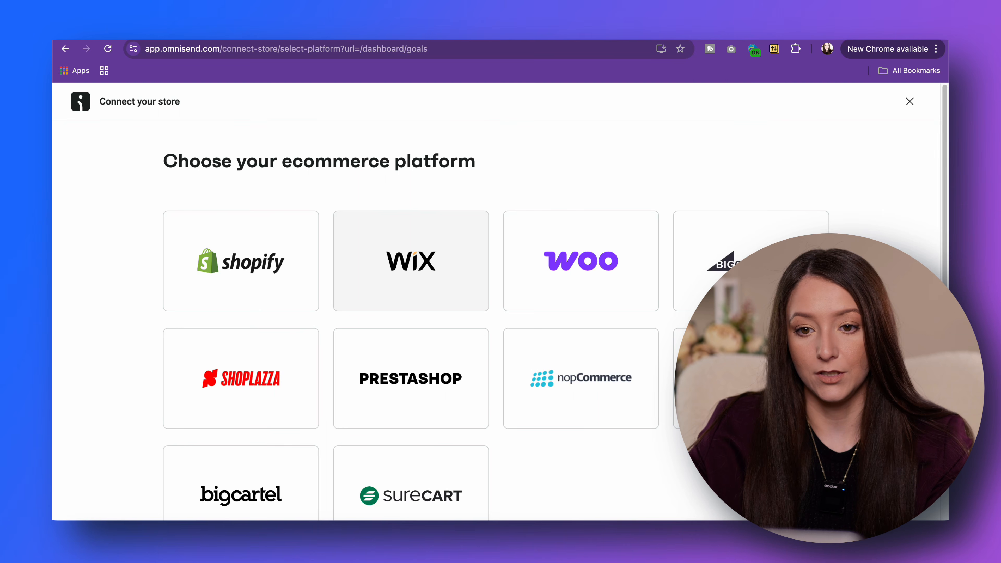
Choose WooCommerce as the ecommerce platform and download the Omnisend plugin
{"action": "left_click", "coordinate": [581, 260]}
{"action": "scroll", "coordinate": [497, 299], "scroll_direction": "down", "scroll_amount": 3}
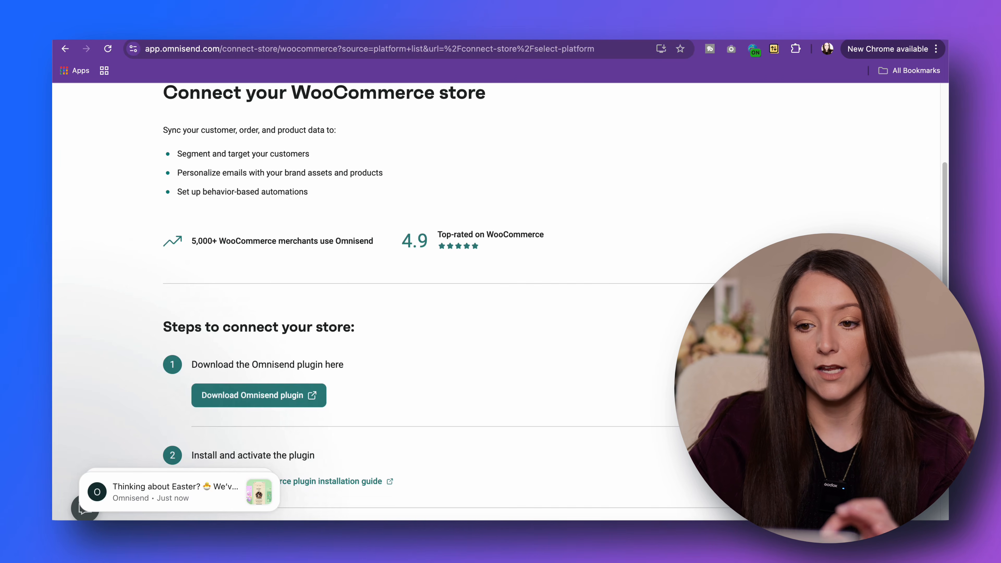
{"action": "left_click", "coordinate": [259, 395]}
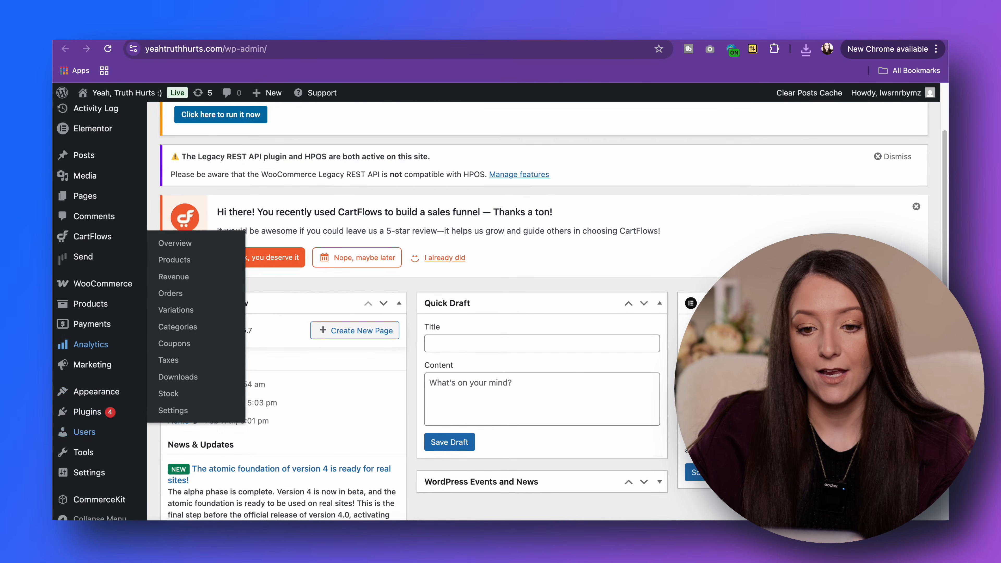
In the WordPress admin, install the plugin from the uploaded file omnisend-connect.1.18.0.zip and activate it
{"action": "mouse_move", "coordinate": [97, 392]}
{"action": "mouse_move", "coordinate": [88, 412]}
{"action": "left_click", "coordinate": [178, 430]}
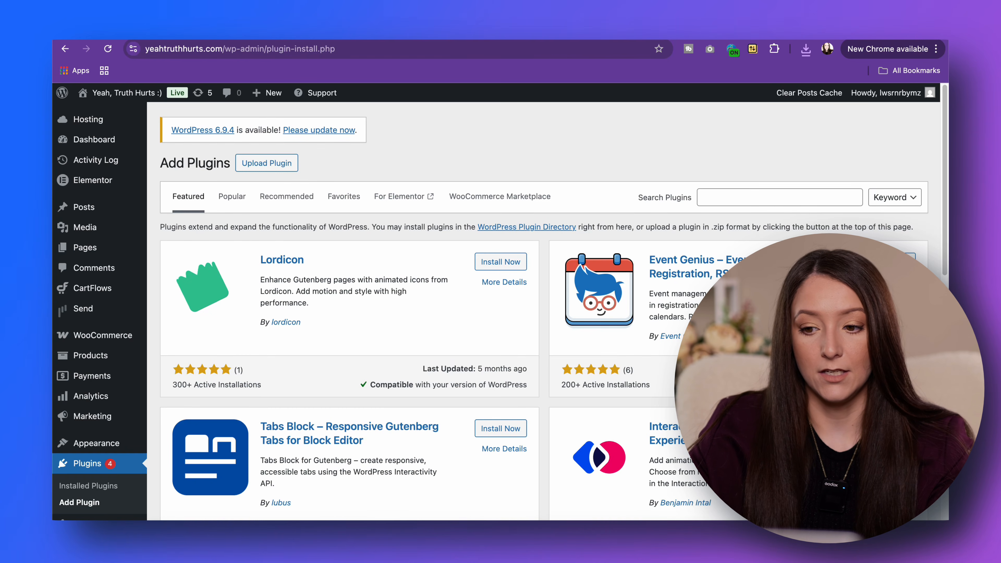
{"action": "left_click", "coordinate": [267, 163]}
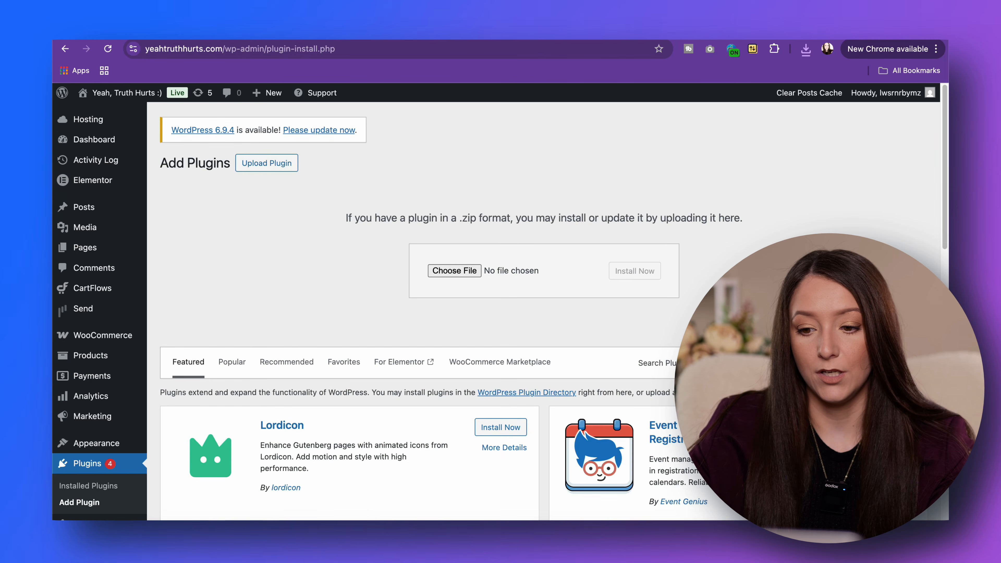
{"action": "left_click", "coordinate": [454, 273]}
{"action": "double_click", "coordinate": [302, 132]}
{"action": "left_click", "coordinate": [634, 271]}
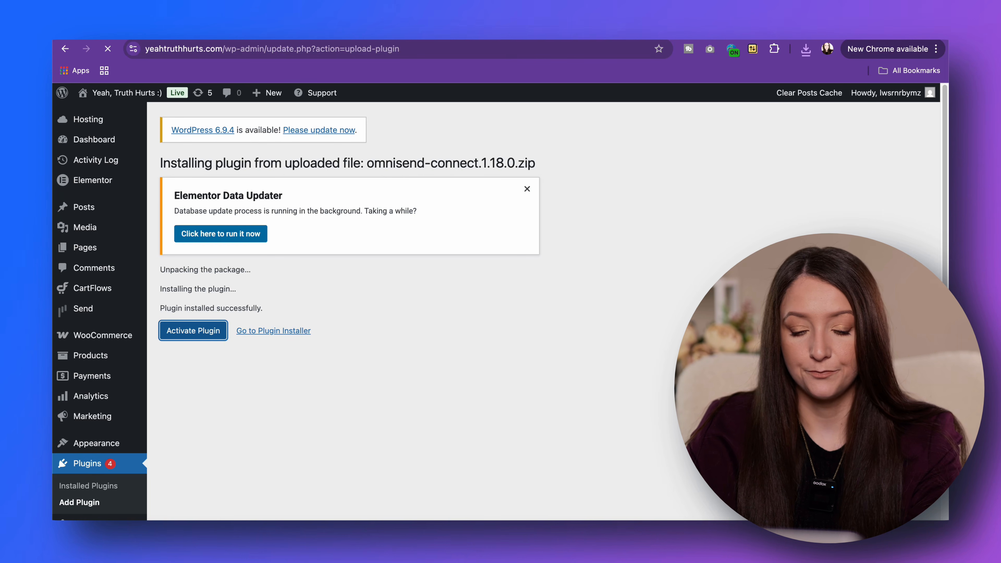
Open the settings of the Omnisend for WooCommerce plugin and connect the existing Omnisend account to the store
{"action": "scroll", "coordinate": [544, 316], "scroll_direction": "down", "scroll_amount": 5}
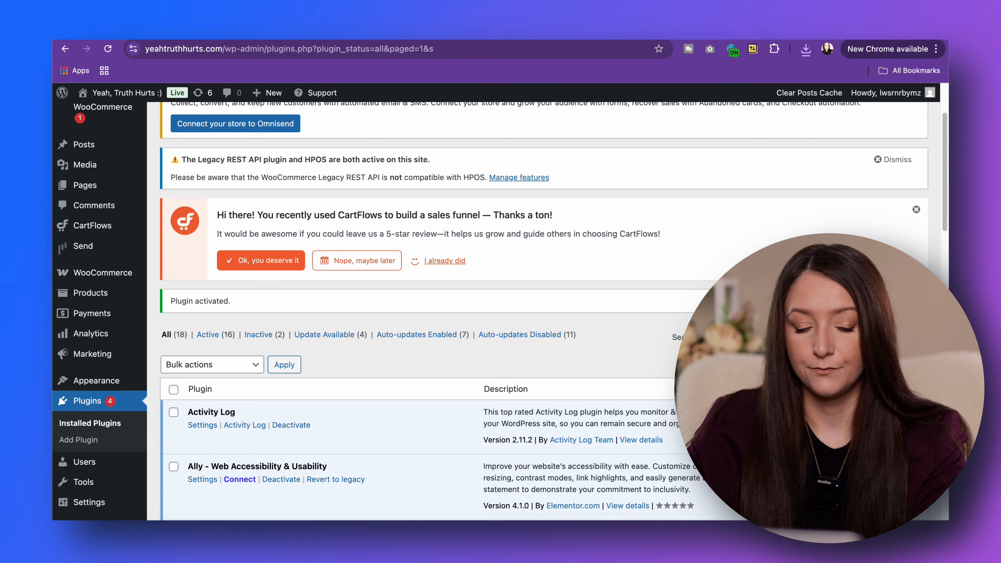
{"action": "scroll", "coordinate": [523, 374], "scroll_direction": "down", "scroll_amount": 8}
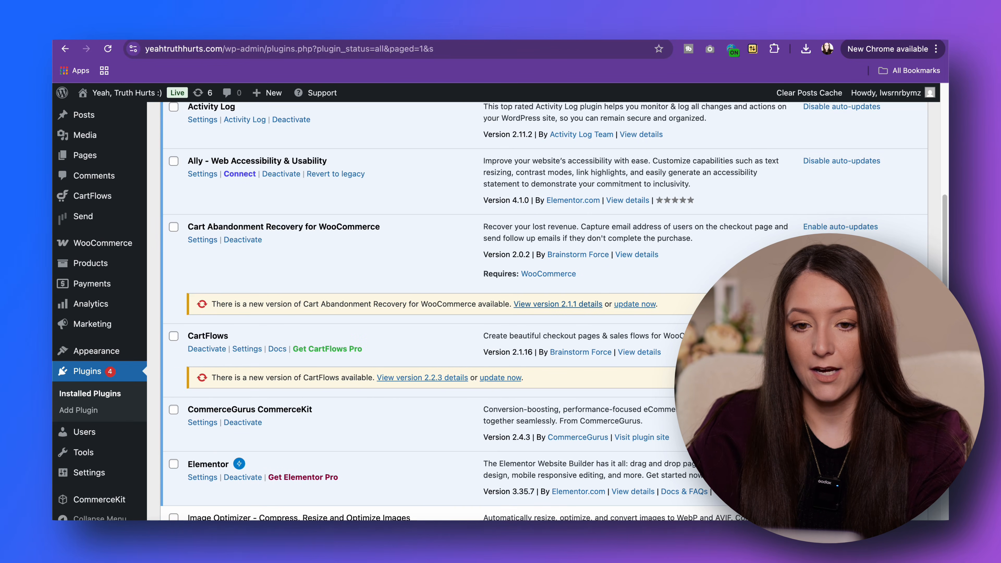
{"action": "scroll", "coordinate": [523, 373], "scroll_direction": "down", "scroll_amount": 7}
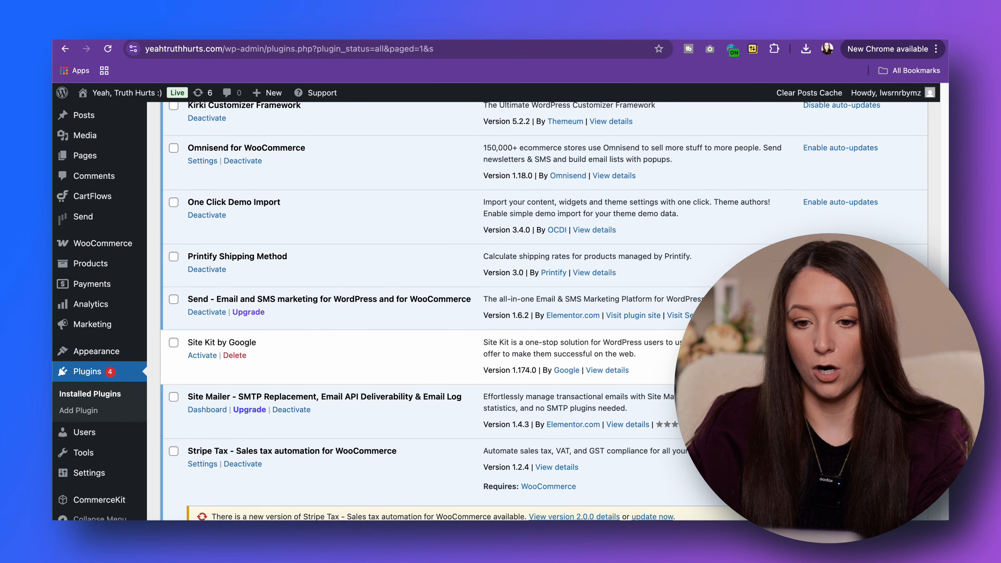
{"action": "left_click", "coordinate": [203, 181]}
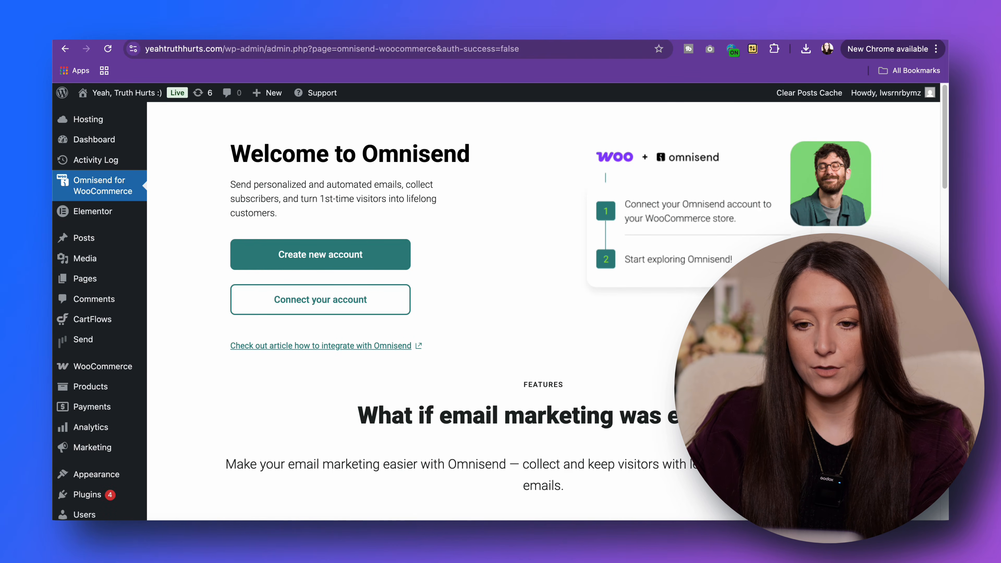
{"action": "left_click", "coordinate": [321, 300]}
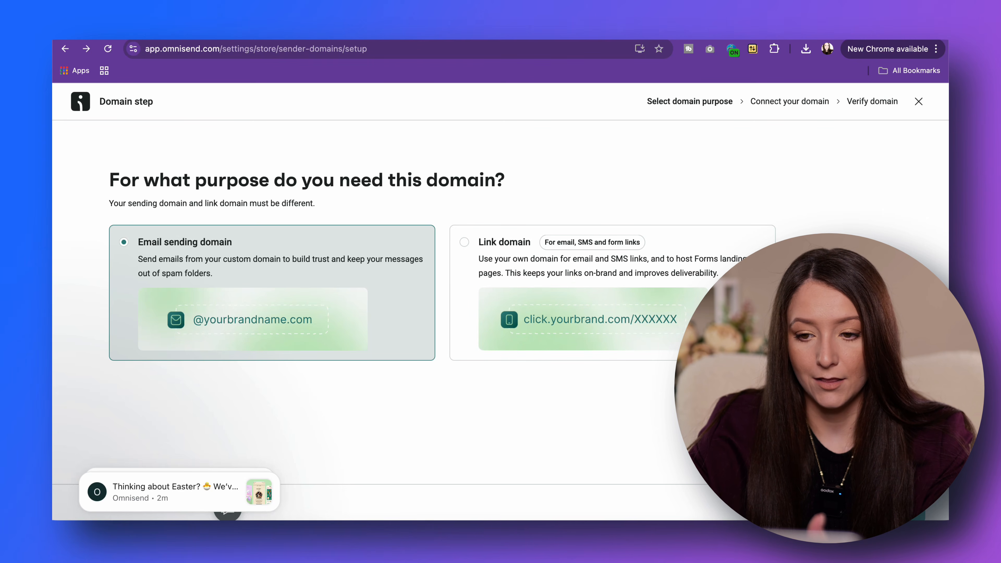
Continue the domain setup in Omnisend with the Email sending domain purpose and set the domain provider to Other
{"action": "left_click", "coordinate": [903, 510]}
{"action": "left_click", "coordinate": [253, 232]}
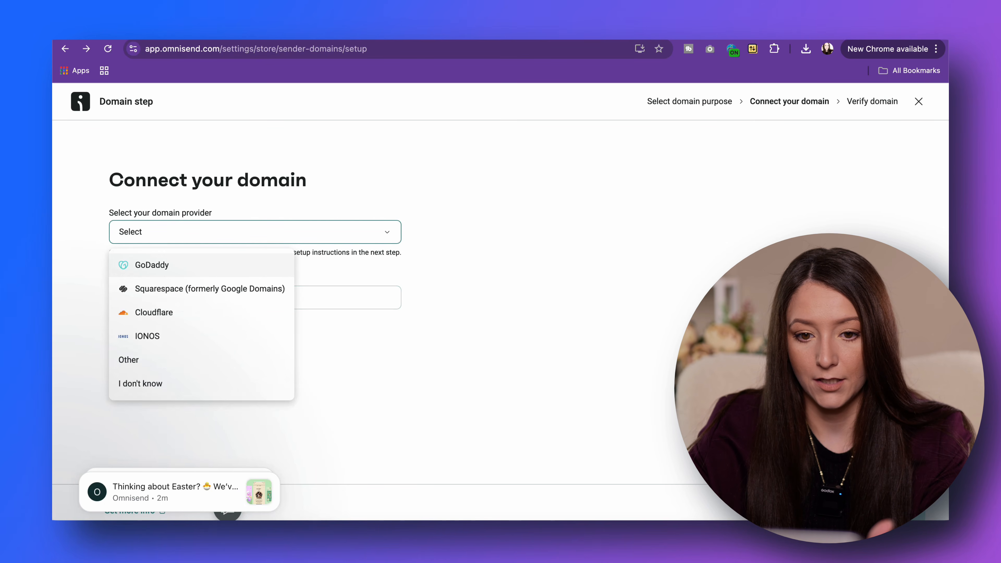
{"action": "left_click", "coordinate": [165, 361]}
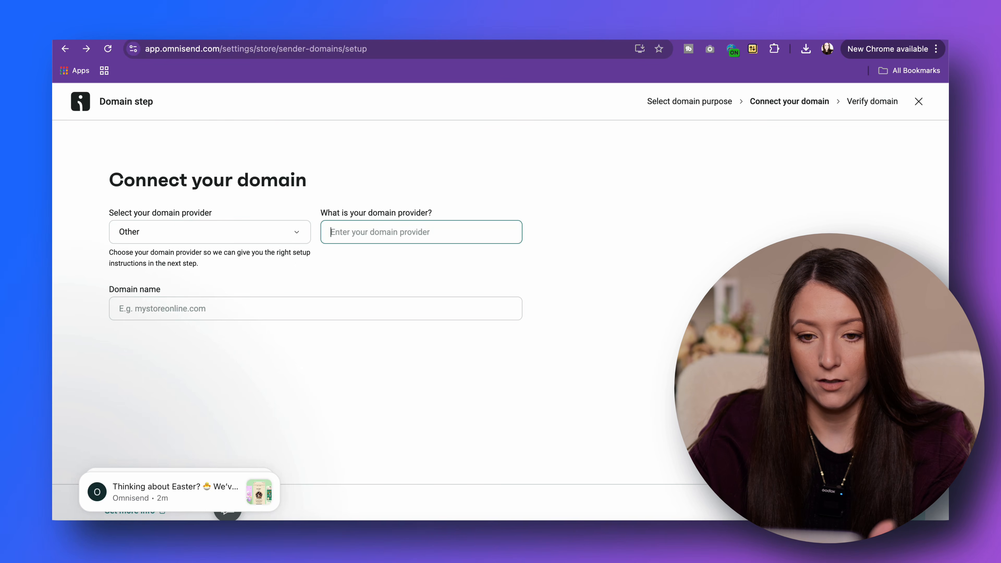
Enter yeahtruthhurts.com as the domain name and Namecheap as its provider, and continue to the DNS records for verification
{"action": "left_click", "coordinate": [315, 308]}
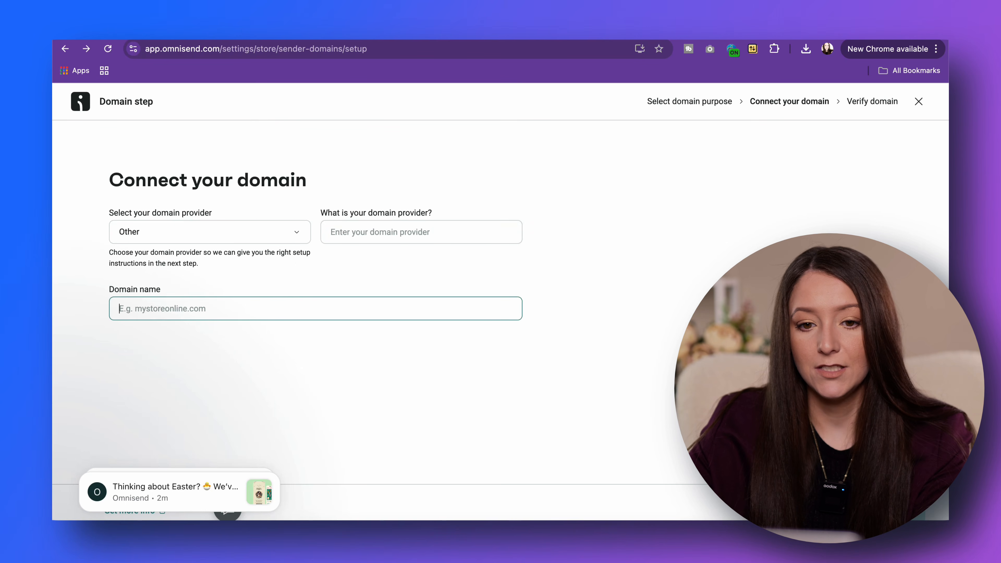
{"action": "type", "text": "yeahtruthhurts.com"}
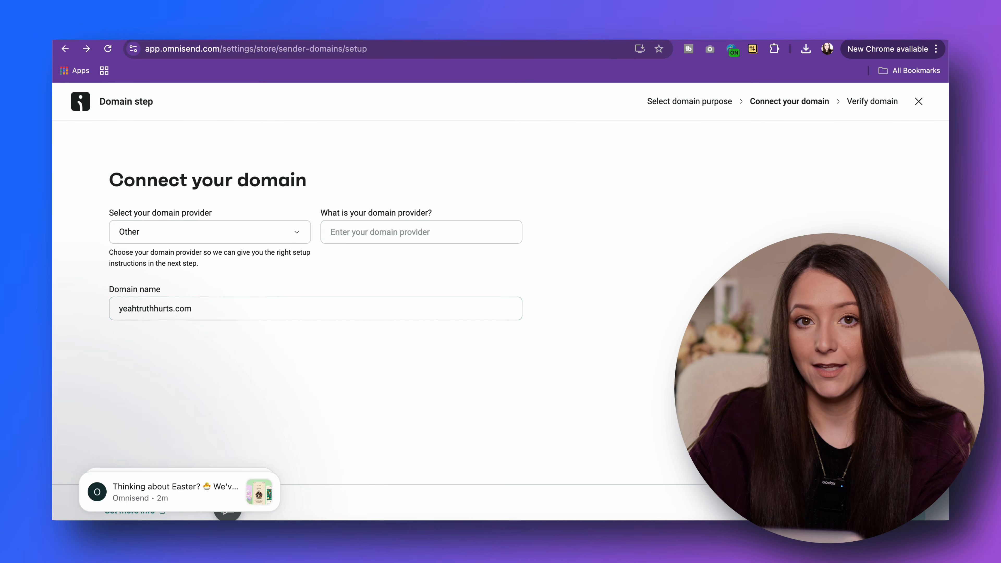
{"action": "left_click", "coordinate": [421, 232]}
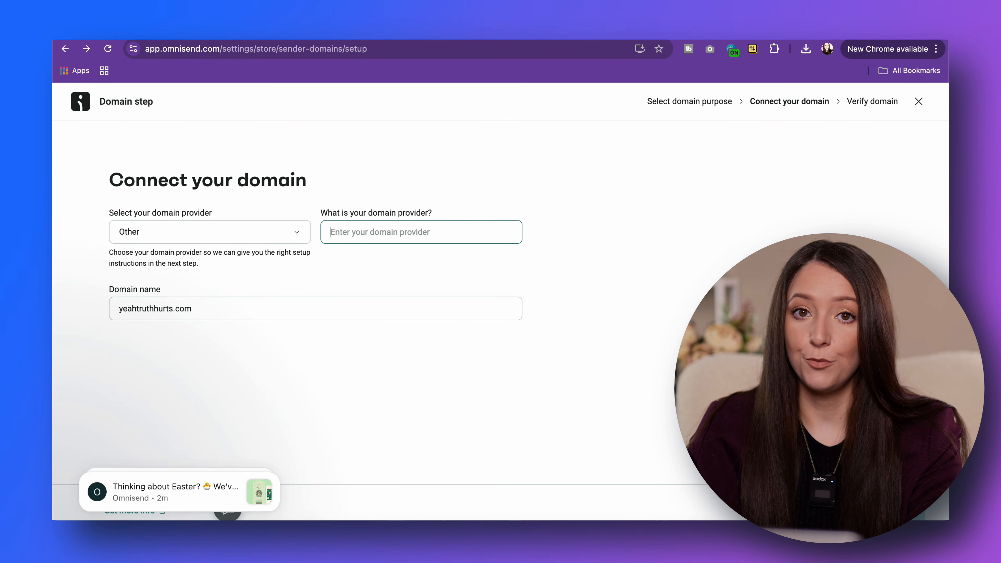
{"action": "type", "text": "Namecheap"}
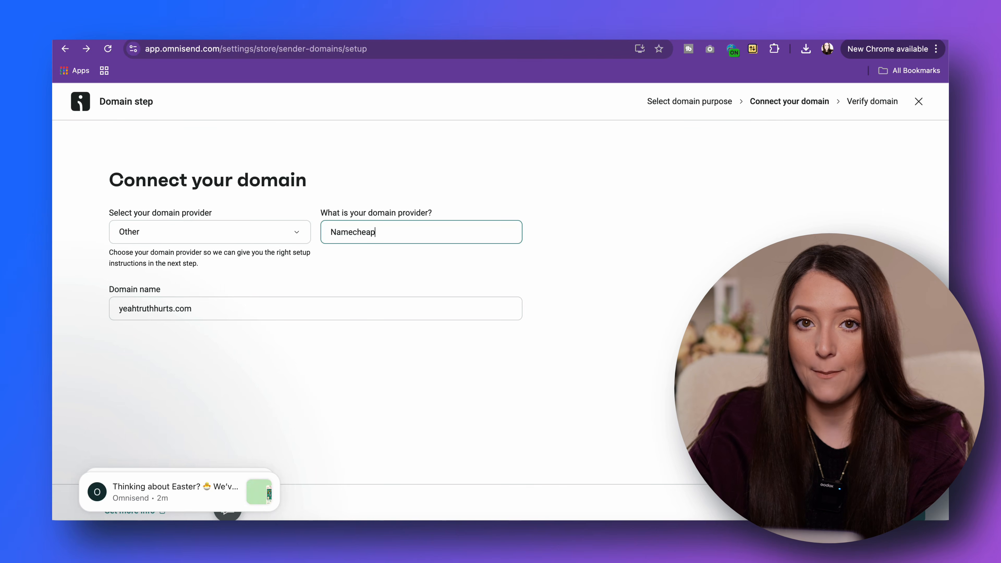
{"action": "left_click", "coordinate": [899, 509]}
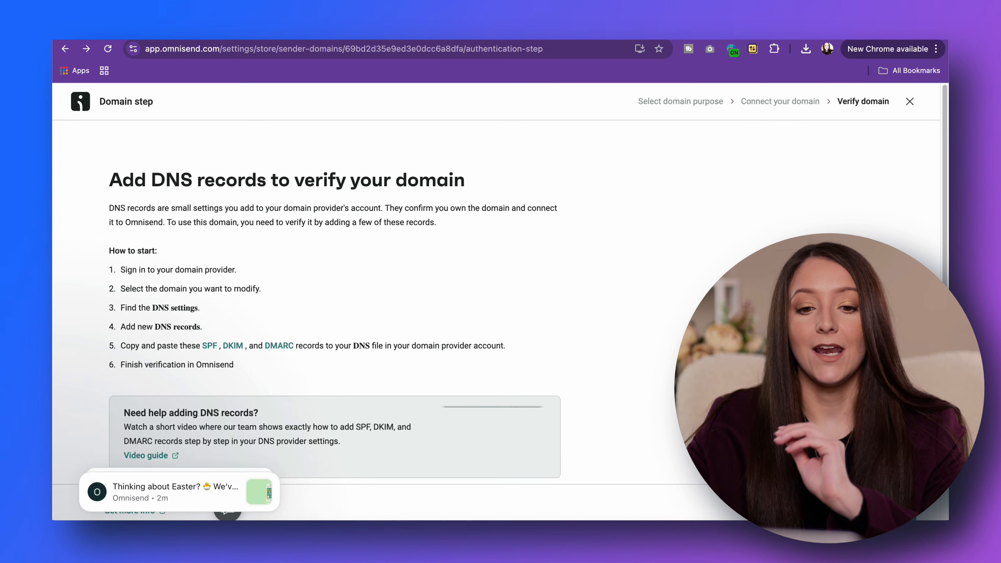
{"action": "scroll", "coordinate": [497, 302], "scroll_direction": "down", "scroll_amount": 2}
{"action": "scroll", "coordinate": [497, 302], "scroll_direction": "up", "scroll_amount": 1}
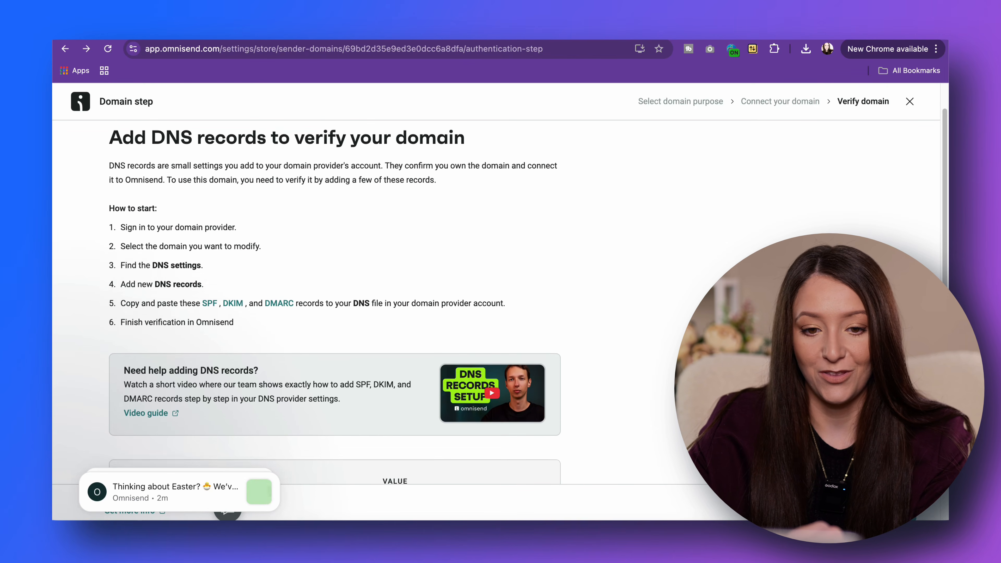
{"action": "scroll", "coordinate": [335, 302], "scroll_direction": "down", "scroll_amount": 4}
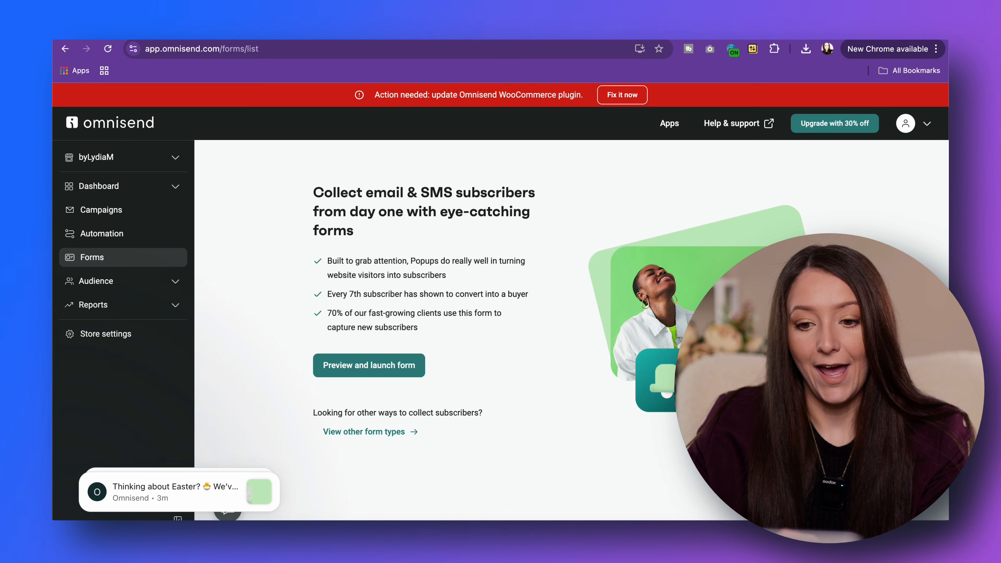
Open the suggested welcome discount popup form for editing and change its heading to "GET 20% OFF YOUR FIRST ORDER"
{"action": "left_click", "coordinate": [369, 365]}
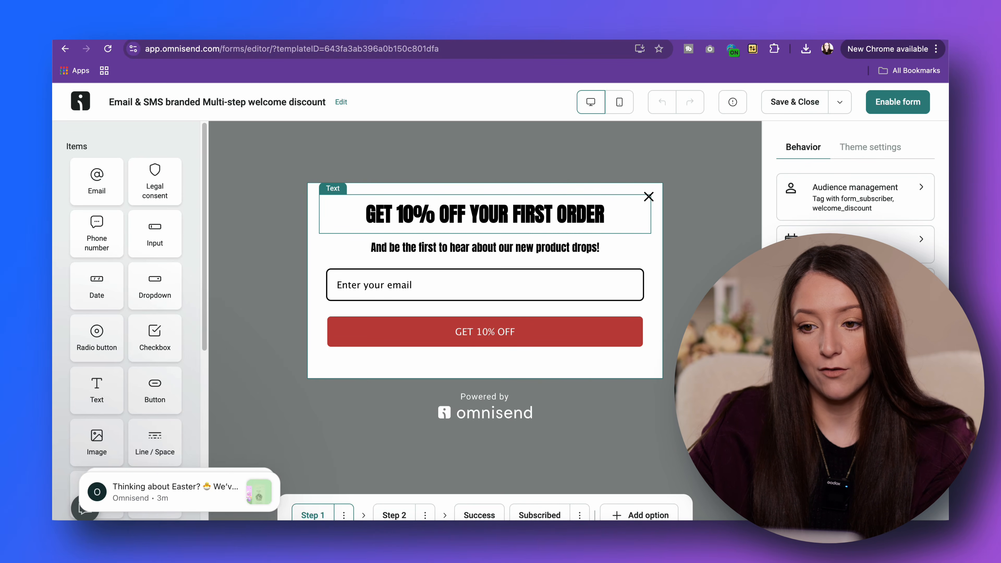
{"action": "left_click", "coordinate": [485, 215]}
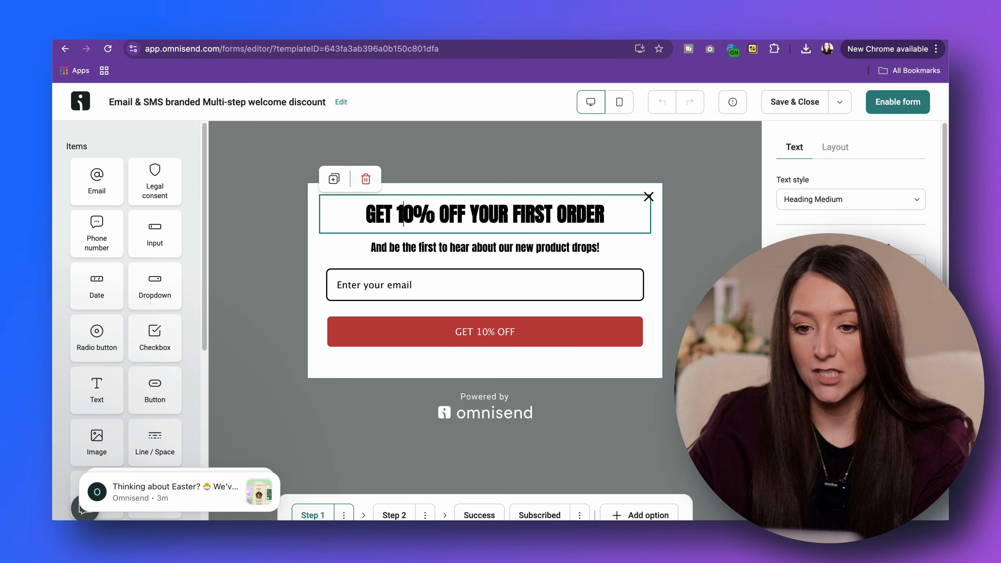
{"action": "key", "text": "BackSpace"}
{"action": "type", "text": "2"}
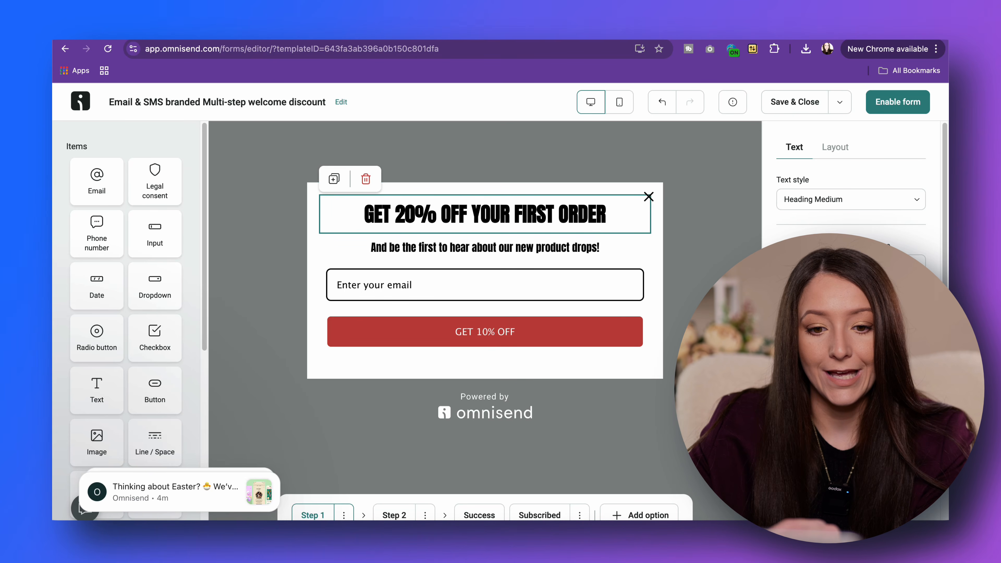
Add a one-column layout above the popup heading and place the chocolate bar product image in it
{"action": "scroll", "coordinate": [127, 315], "scroll_direction": "down", "scroll_amount": 10}
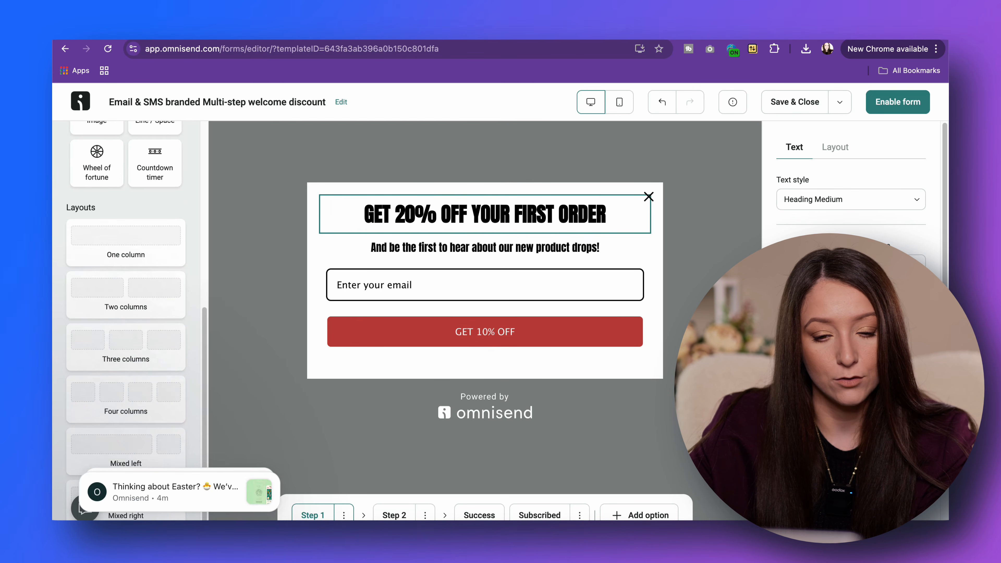
{"action": "scroll", "coordinate": [126, 316], "scroll_direction": "up", "scroll_amount": 3}
{"action": "left_click_drag", "start_coordinate": [126, 327], "coordinate": [445, 173]}
{"action": "left_click_drag", "start_coordinate": [126, 327], "coordinate": [512, 197]}
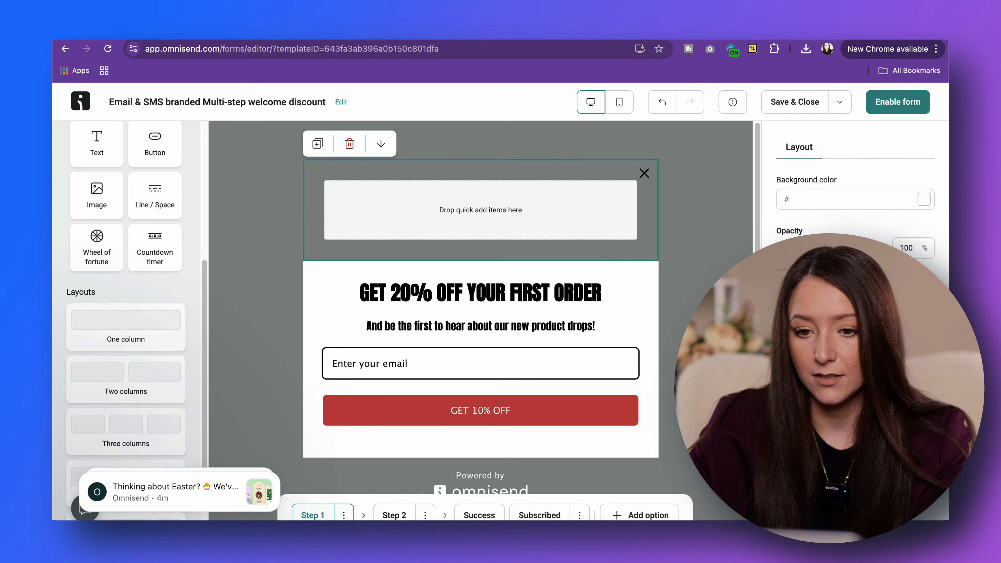
{"action": "left_click_drag", "start_coordinate": [96, 195], "coordinate": [494, 215]}
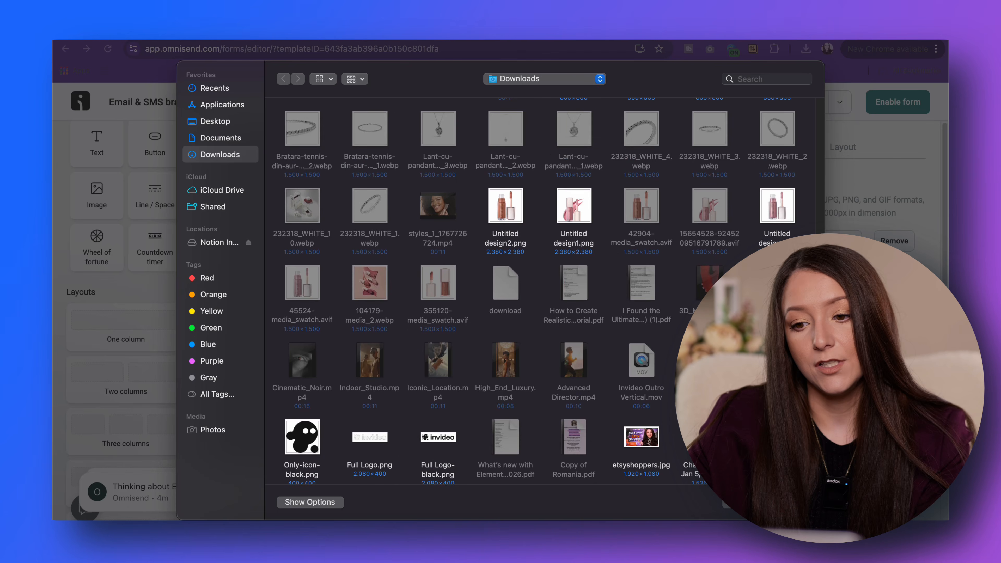
{"action": "scroll", "coordinate": [540, 292], "scroll_direction": "up", "scroll_amount": 8}
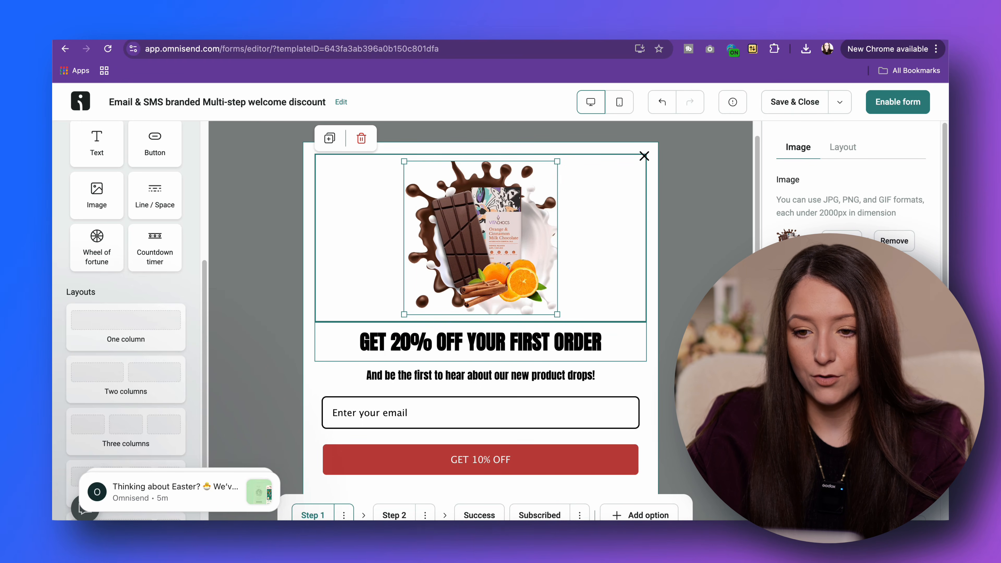
Examine the popup heading and the discount button's action, text and layout settings
{"action": "left_click", "coordinate": [481, 342]}
{"action": "scroll", "coordinate": [481, 366], "scroll_direction": "down", "scroll_amount": 3}
{"action": "left_click", "coordinate": [481, 371]}
{"action": "scroll", "coordinate": [851, 189], "scroll_direction": "down", "scroll_amount": 3}
{"action": "scroll", "coordinate": [851, 189], "scroll_direction": "up", "scroll_amount": 3}
{"action": "left_click", "coordinate": [844, 147]}
{"action": "left_click", "coordinate": [799, 147]}
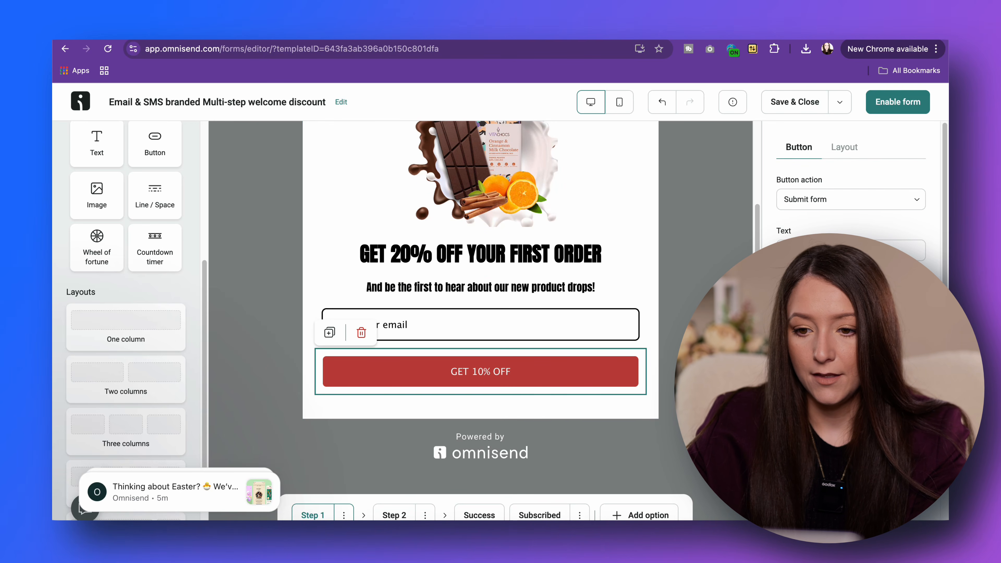
Save the welcome discount popup form and close the editor
{"action": "scroll", "coordinate": [480, 355], "scroll_direction": "up", "scroll_amount": 3}
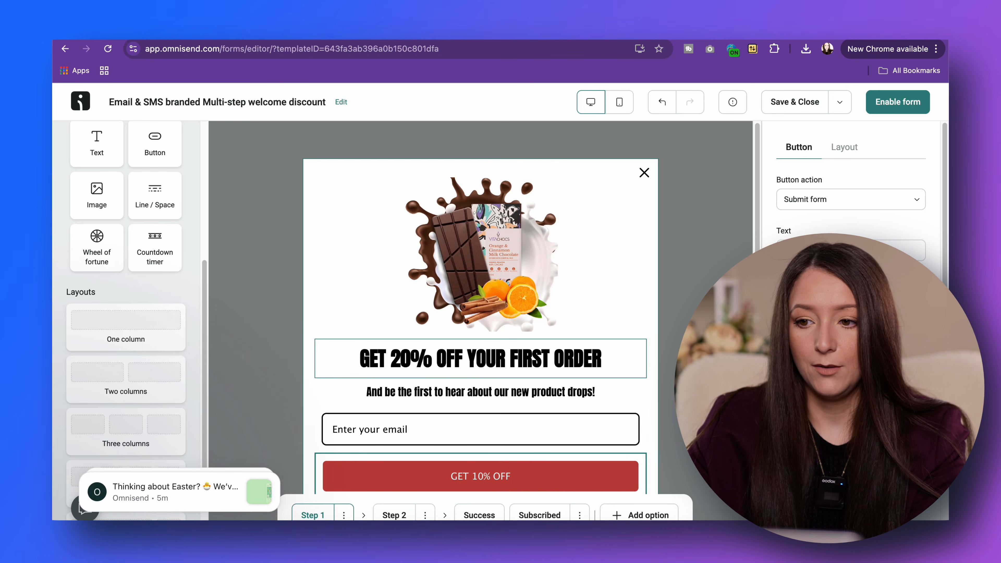
{"action": "left_click", "coordinate": [794, 102]}
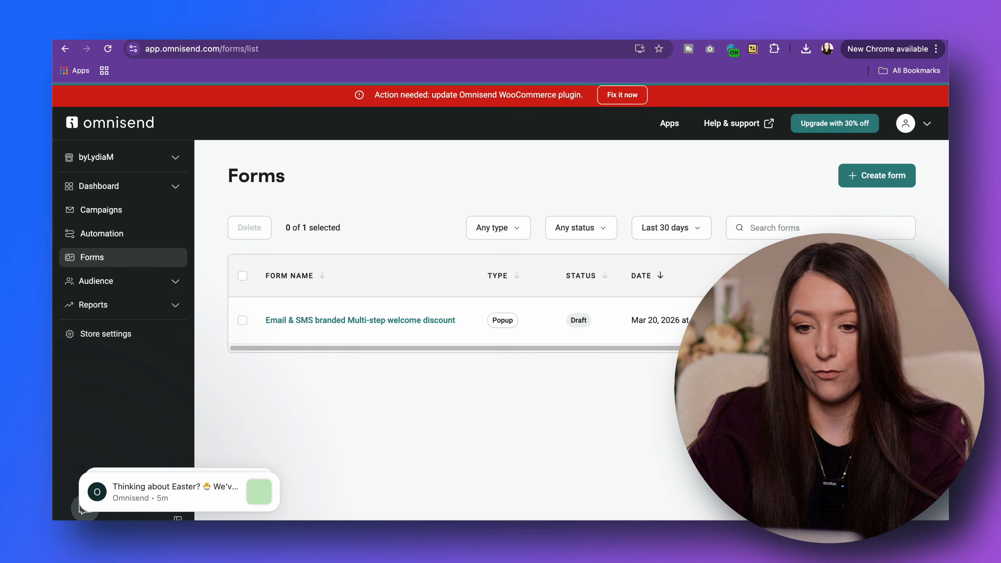
{"action": "mouse_move", "coordinate": [792, 348]}
{"action": "left_mouse_down"}
{"action": "mouse_move", "coordinate": [803, 348]}
{"action": "mouse_move", "coordinate": [792, 348]}
{"action": "left_mouse_up"}
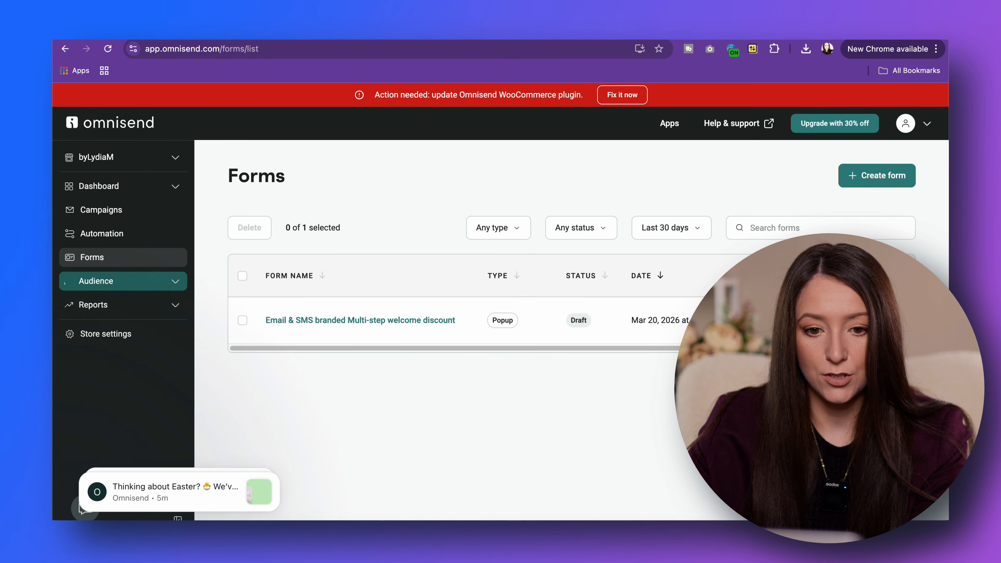
Open the Welcome automation workflow and select Subscribed to Marketing as its trigger
{"action": "left_click", "coordinate": [102, 234]}
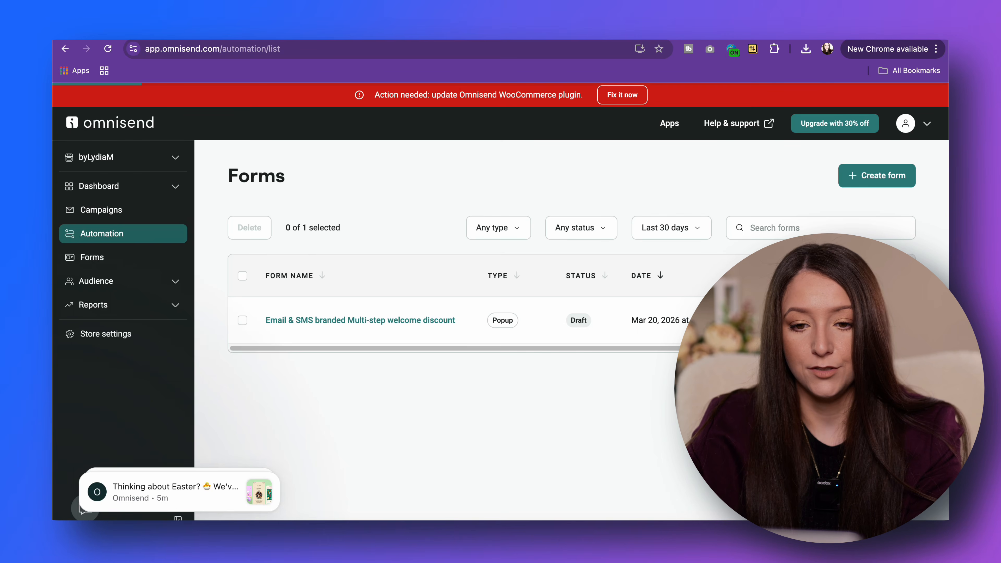
{"action": "left_click", "coordinate": [371, 492]}
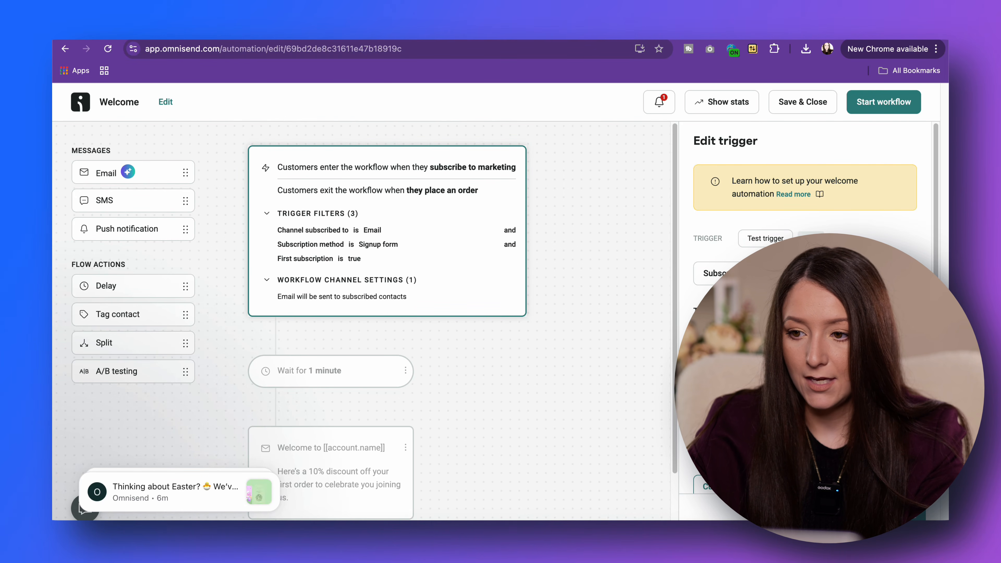
{"action": "left_click", "coordinate": [805, 273]}
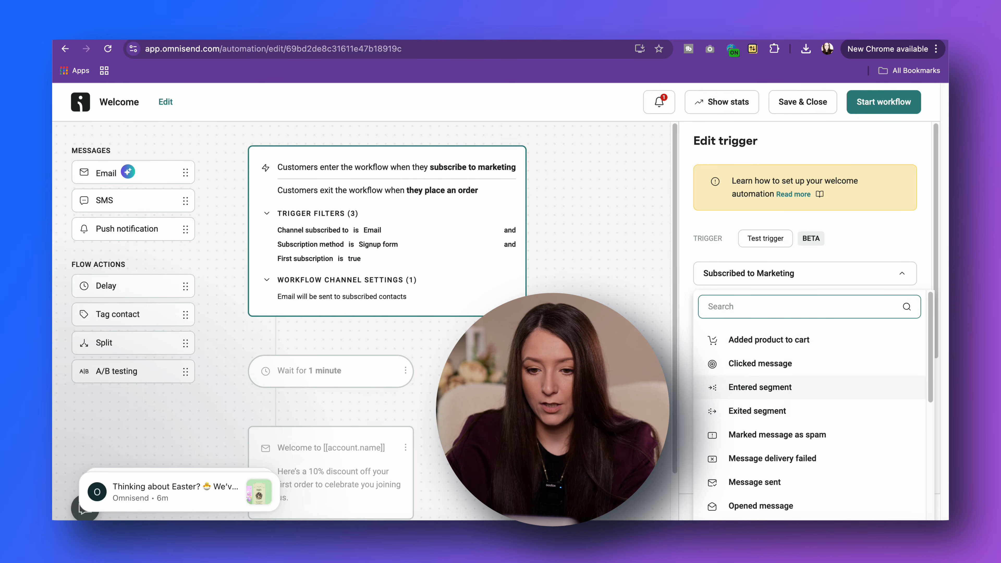
{"action": "scroll", "coordinate": [769, 395], "scroll_direction": "down", "scroll_amount": 2}
{"action": "scroll", "coordinate": [808, 402], "scroll_direction": "down", "scroll_amount": 5}
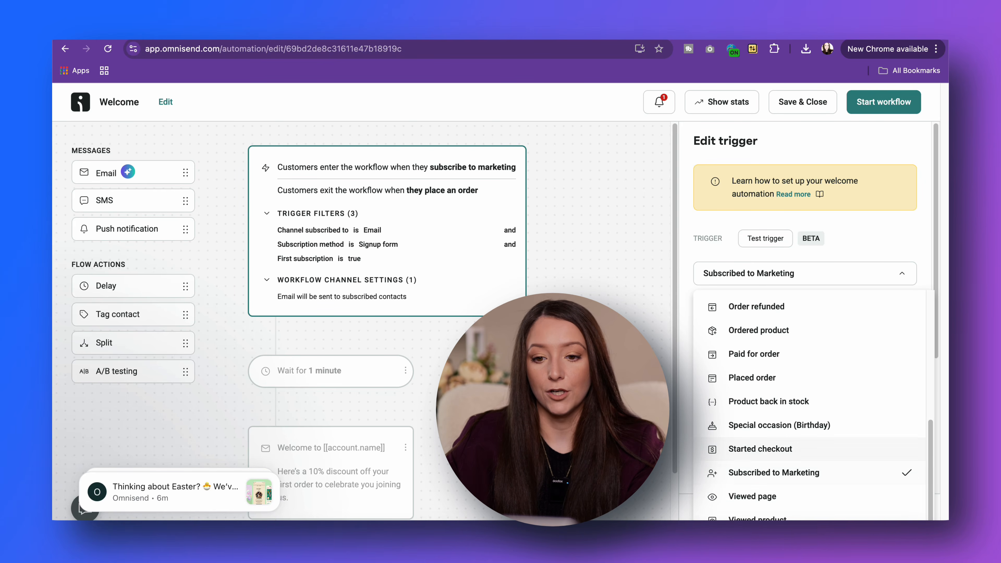
{"action": "left_click", "coordinate": [774, 473]}
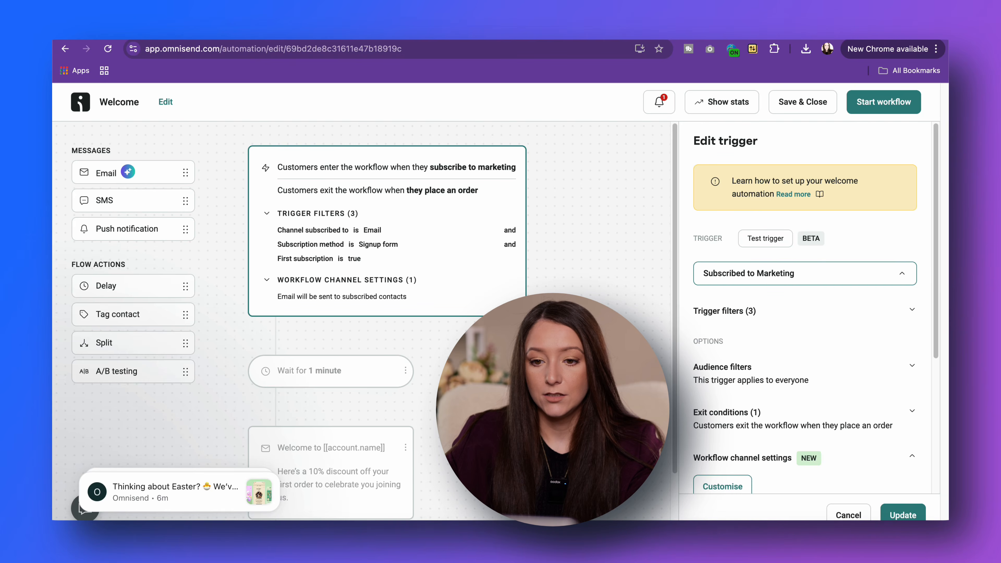
Browse the available workflow triggers, keep Subscribed to Marketing, and examine the trigger's exit conditions, channel and frequency settings
{"action": "scroll", "coordinate": [805, 307], "scroll_direction": "down", "scroll_amount": 1}
{"action": "scroll", "coordinate": [805, 308], "scroll_direction": "up", "scroll_amount": 1}
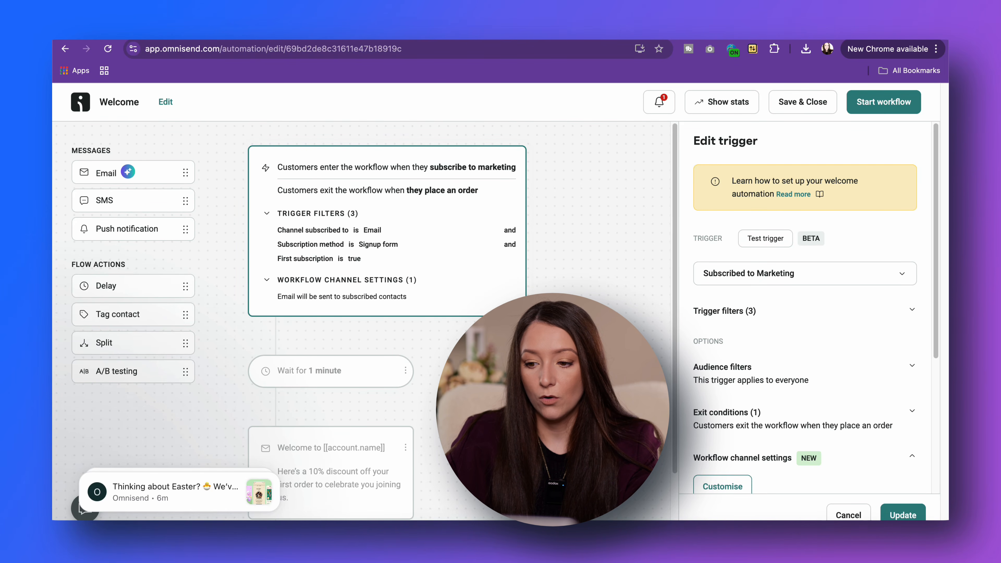
{"action": "left_click", "coordinate": [805, 273]}
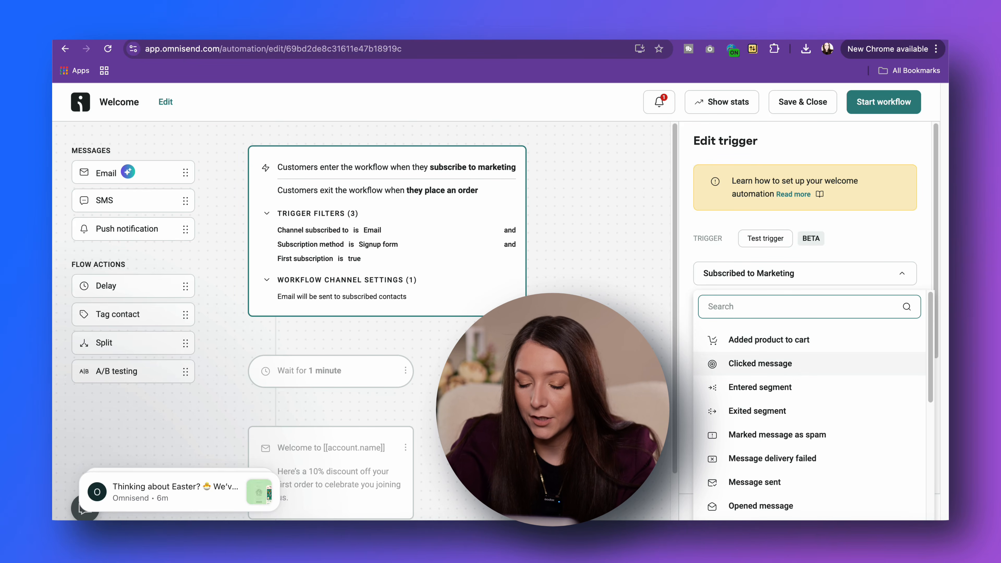
{"action": "scroll", "coordinate": [789, 374], "scroll_direction": "down", "scroll_amount": 5}
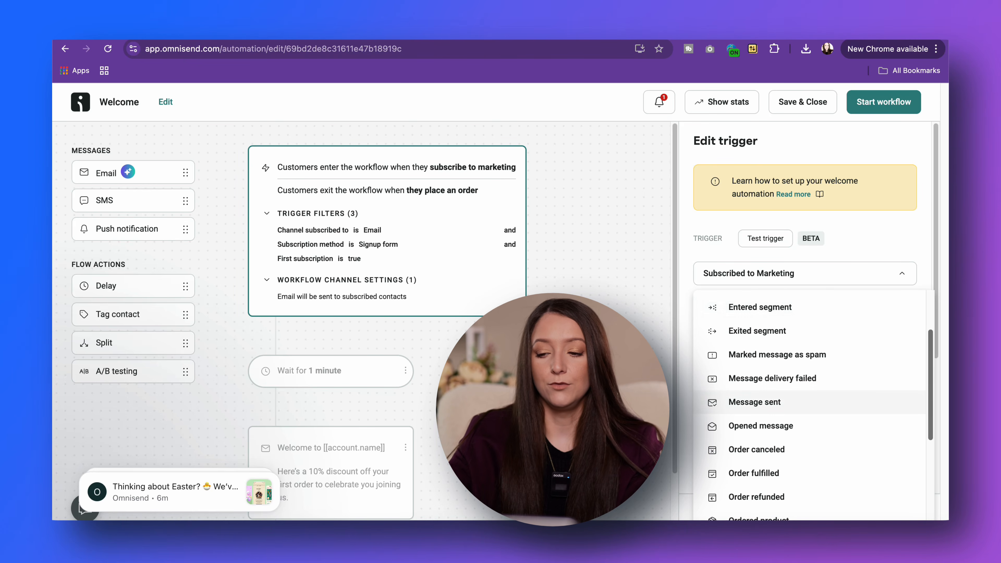
{"action": "scroll", "coordinate": [789, 360], "scroll_direction": "down", "scroll_amount": 4}
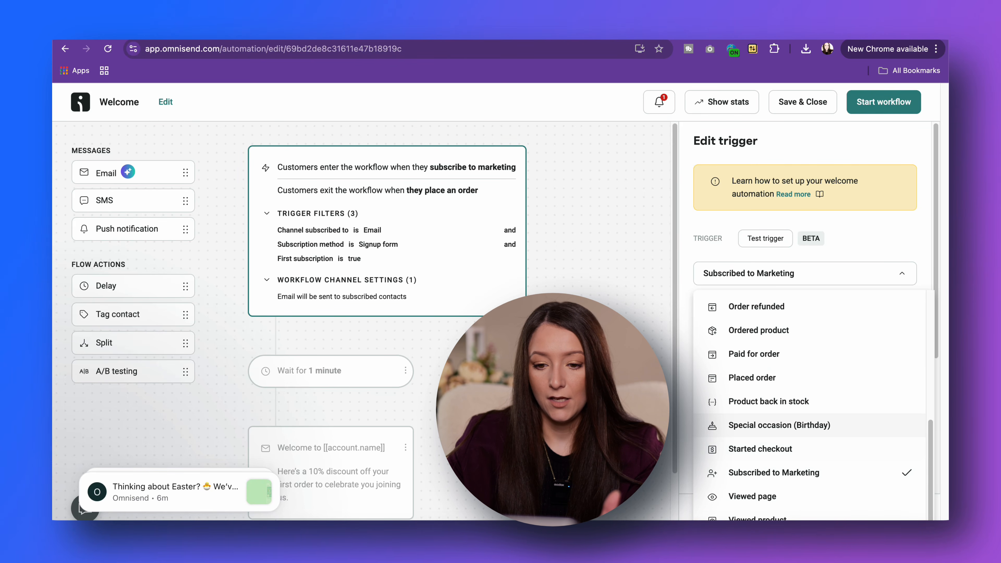
{"action": "left_click", "coordinate": [774, 473]}
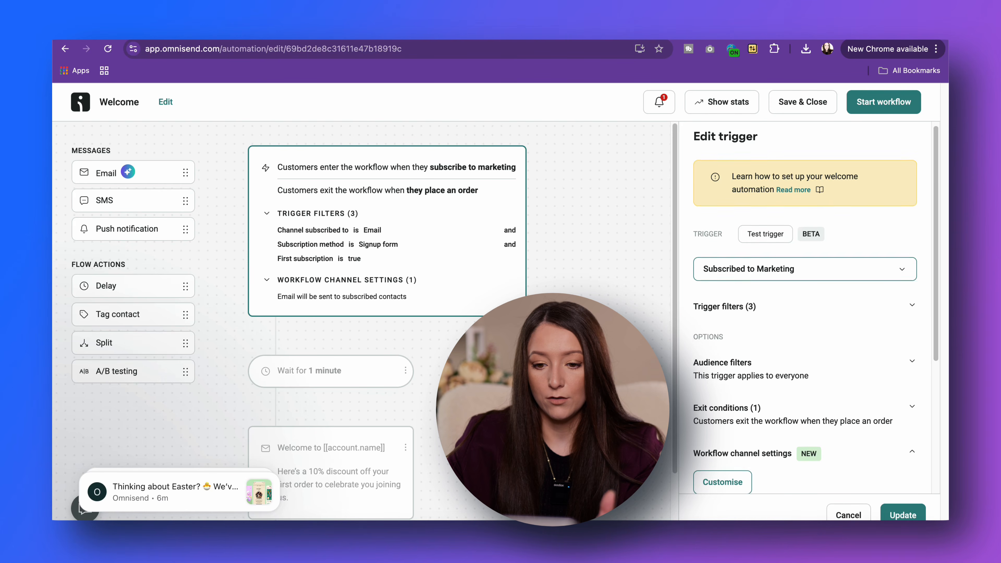
{"action": "scroll", "coordinate": [804, 315], "scroll_direction": "down", "scroll_amount": 2}
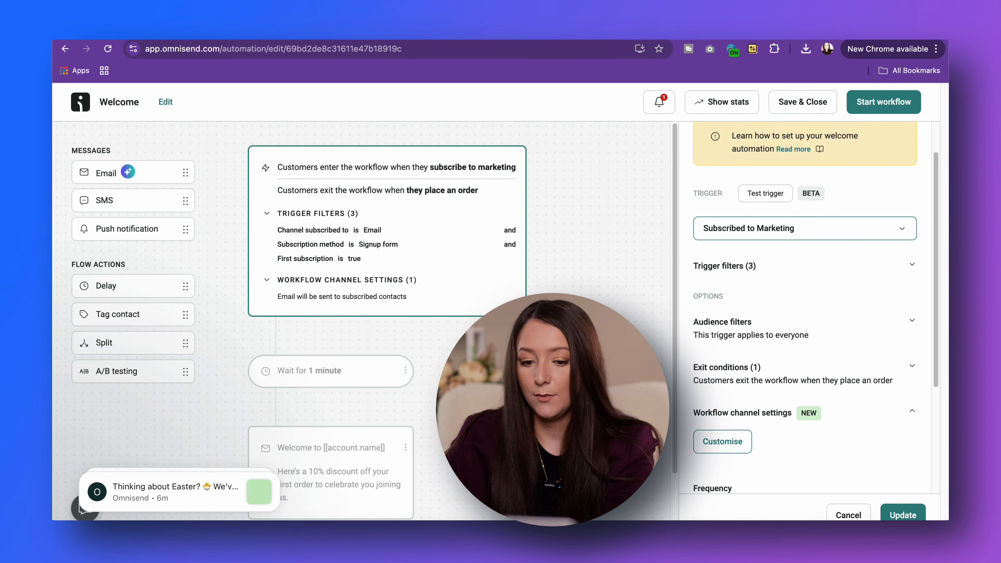
{"action": "scroll", "coordinate": [805, 315], "scroll_direction": "down", "scroll_amount": 3}
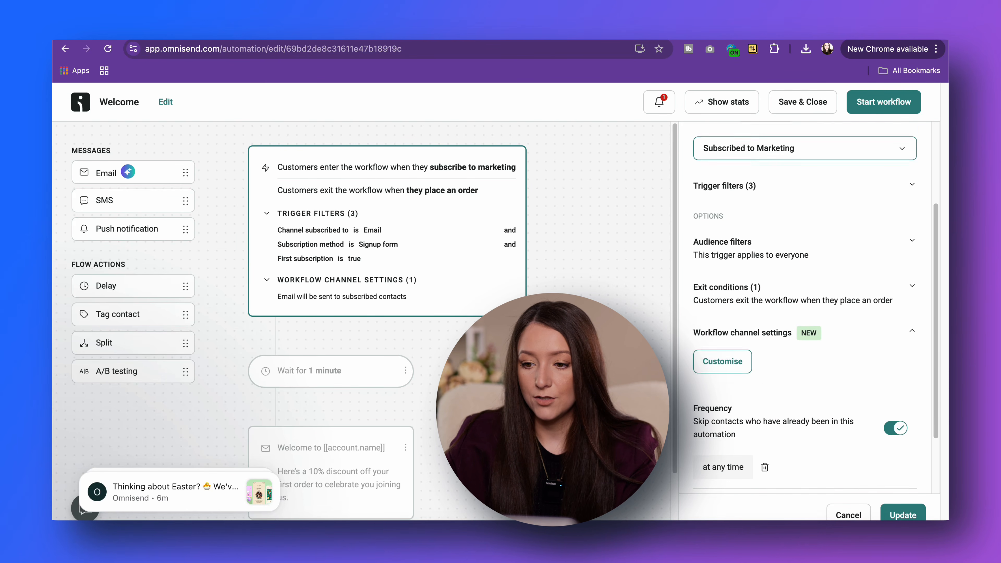
{"action": "scroll", "coordinate": [804, 316], "scroll_direction": "down", "scroll_amount": 3}
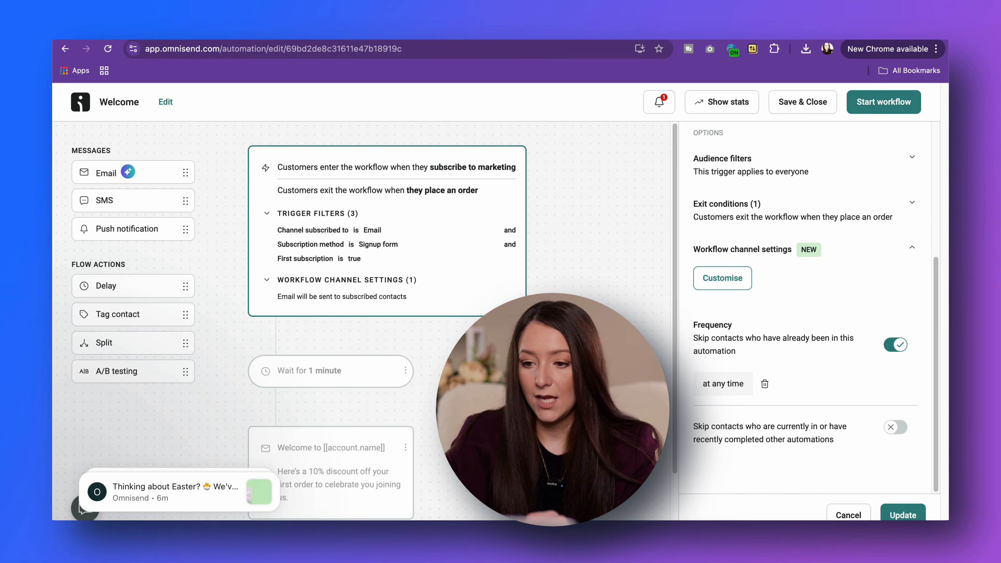
Open the welcome email's settings and change the discount in its preheader to 20%
{"action": "left_click_drag", "start_coordinate": [106, 173], "coordinate": [217, 303]}
{"action": "left_click", "coordinate": [330, 401]}
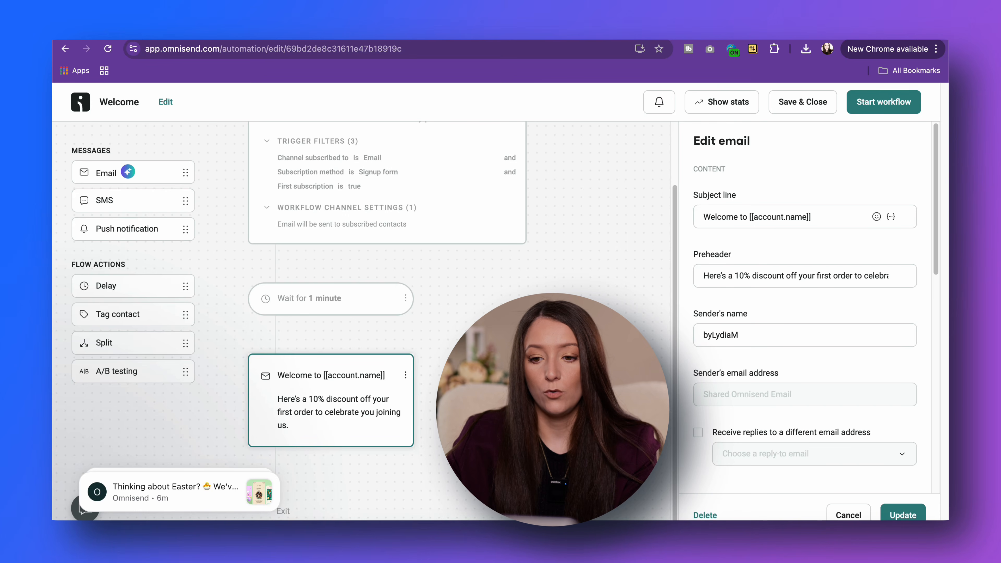
{"action": "left_click_drag", "start_coordinate": [736, 276], "coordinate": [740, 276]}
{"action": "left_click", "coordinate": [704, 217]}
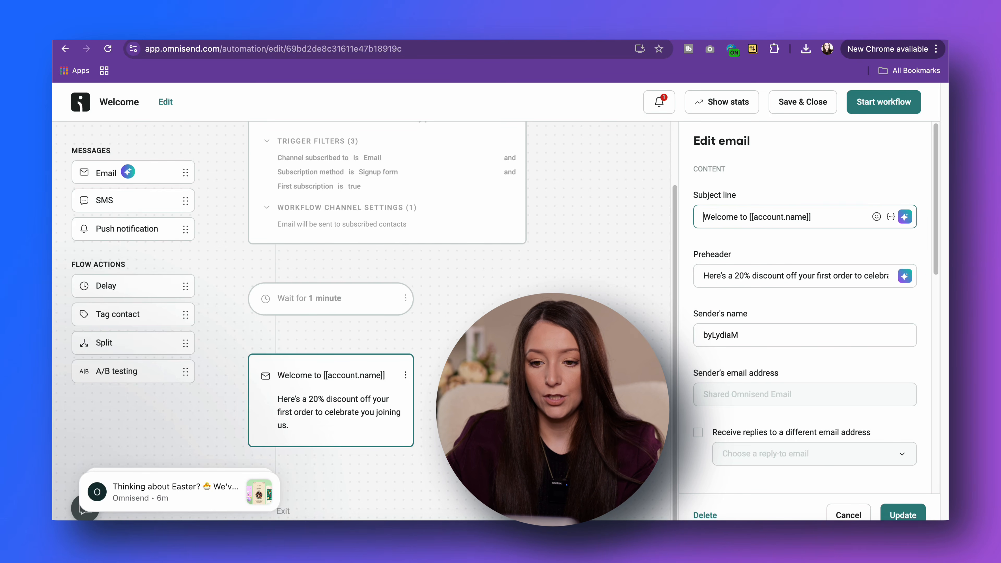
{"action": "scroll", "coordinate": [805, 307], "scroll_direction": "down", "scroll_amount": 2}
{"action": "left_click", "coordinate": [738, 237]}
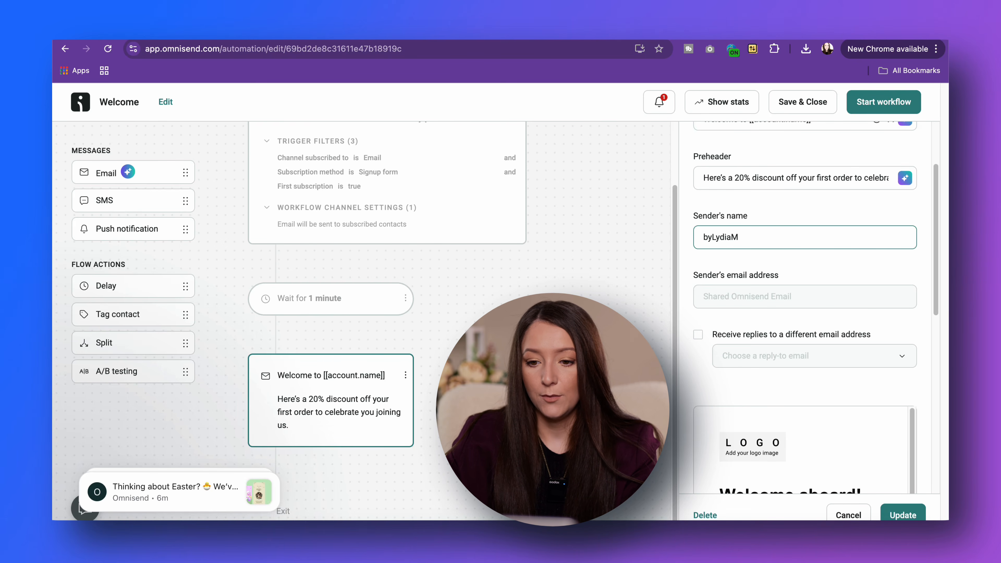
Open the welcome email's content for editing and select its logo block
{"action": "scroll", "coordinate": [739, 237], "scroll_direction": "down", "scroll_amount": 5}
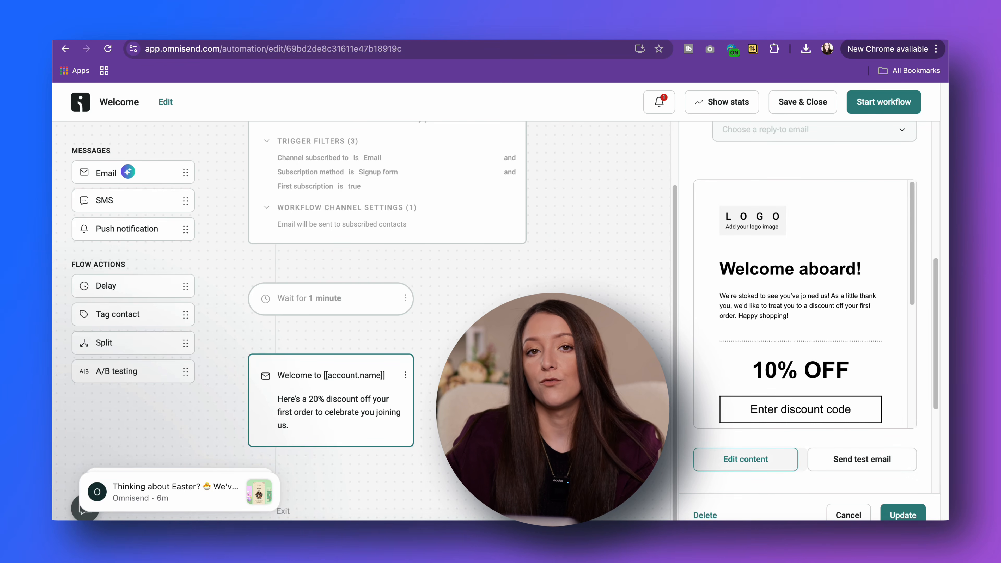
{"action": "left_click", "coordinate": [745, 460]}
{"action": "left_click", "coordinate": [631, 332]}
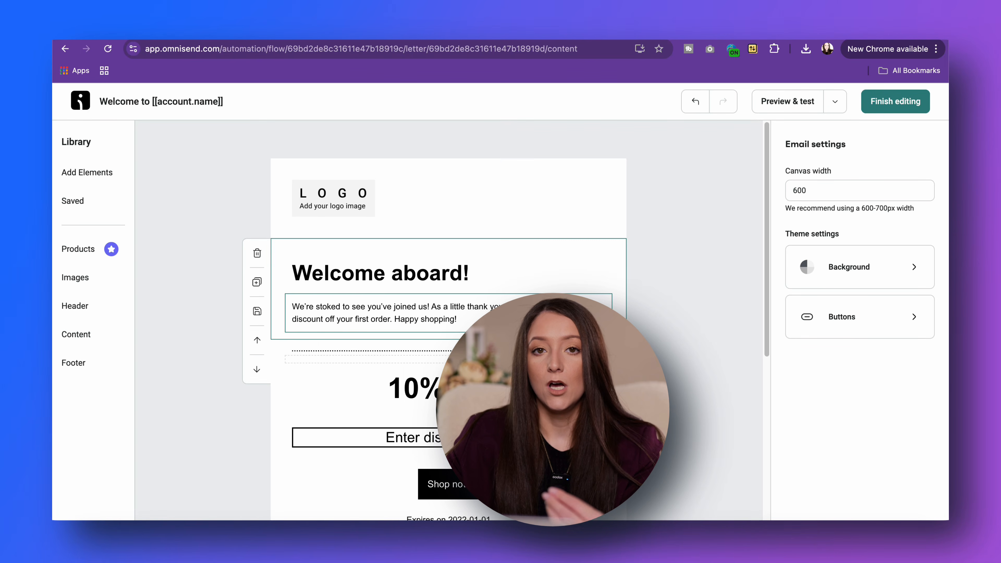
{"action": "left_click", "coordinate": [333, 198]}
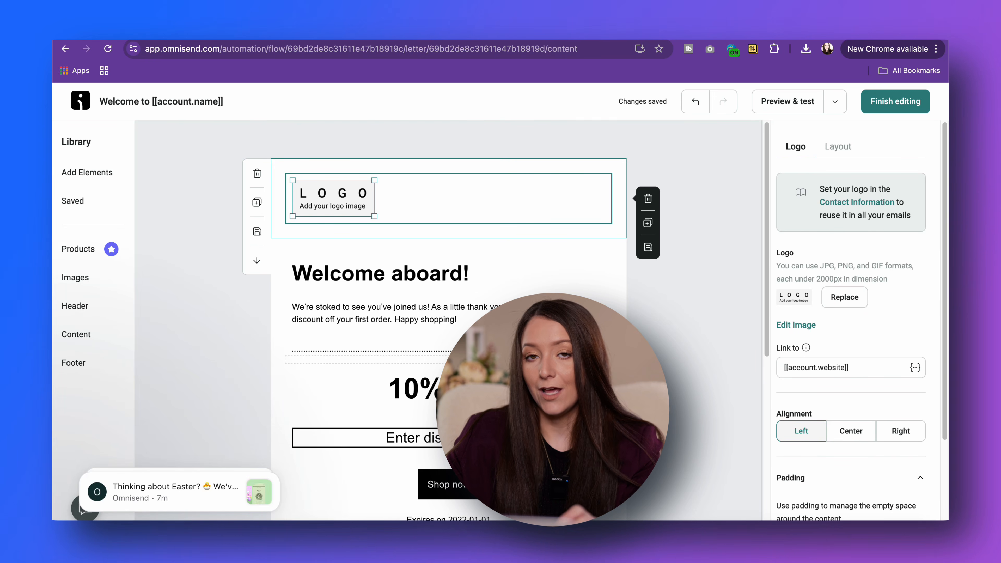
Set the discount heading in the welcome email to 20% OFF
{"action": "scroll", "coordinate": [394, 276], "scroll_direction": "down", "scroll_amount": 2}
{"action": "scroll", "coordinate": [403, 259], "scroll_direction": "down", "scroll_amount": 1}
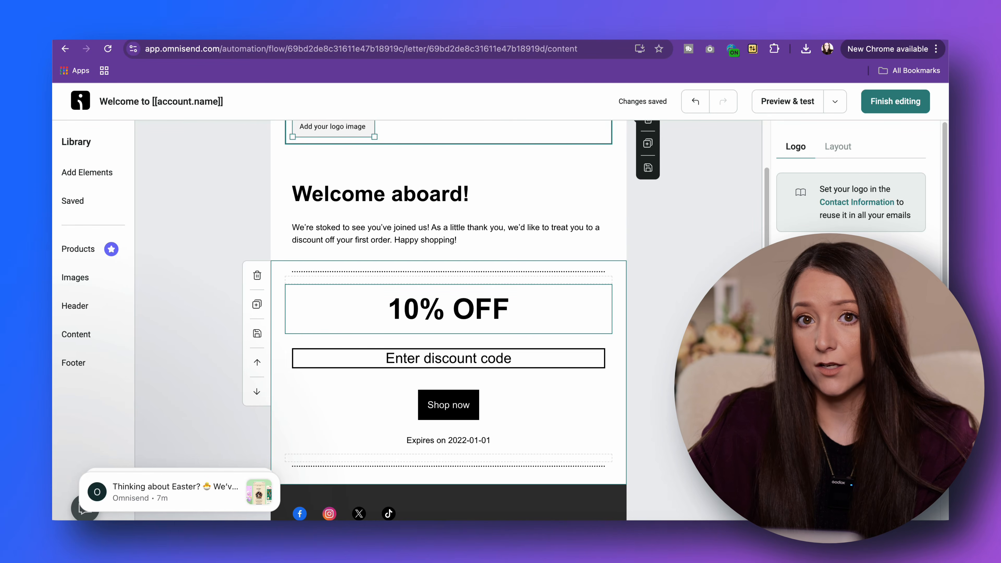
{"action": "left_click", "coordinate": [403, 309]}
{"action": "left_click_drag", "start_coordinate": [403, 309], "coordinate": [389, 308]}
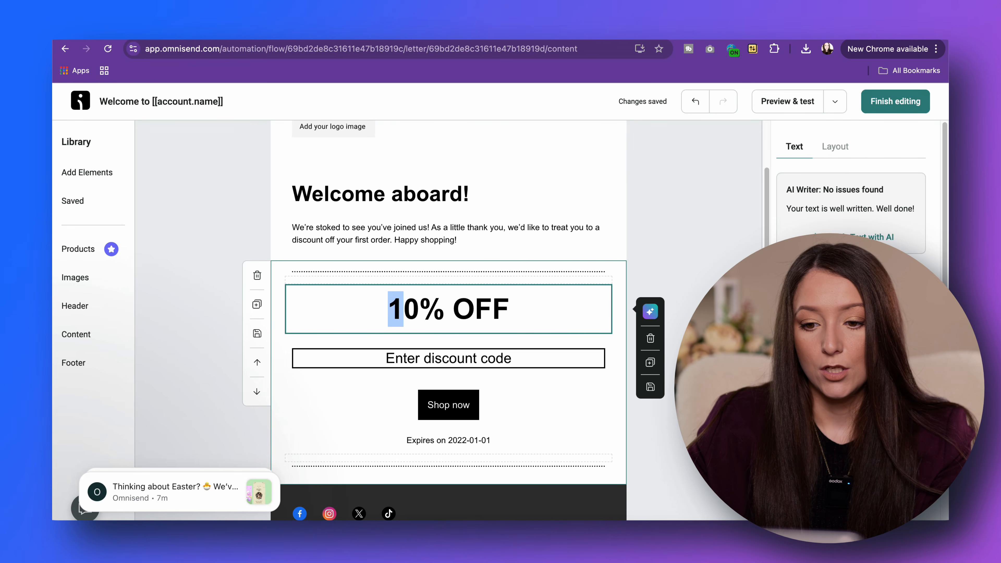
{"action": "type", "text": "2"}
Check the discount code block and the expiry text, and finish editing the welcome email
{"action": "left_click", "coordinate": [414, 358]}
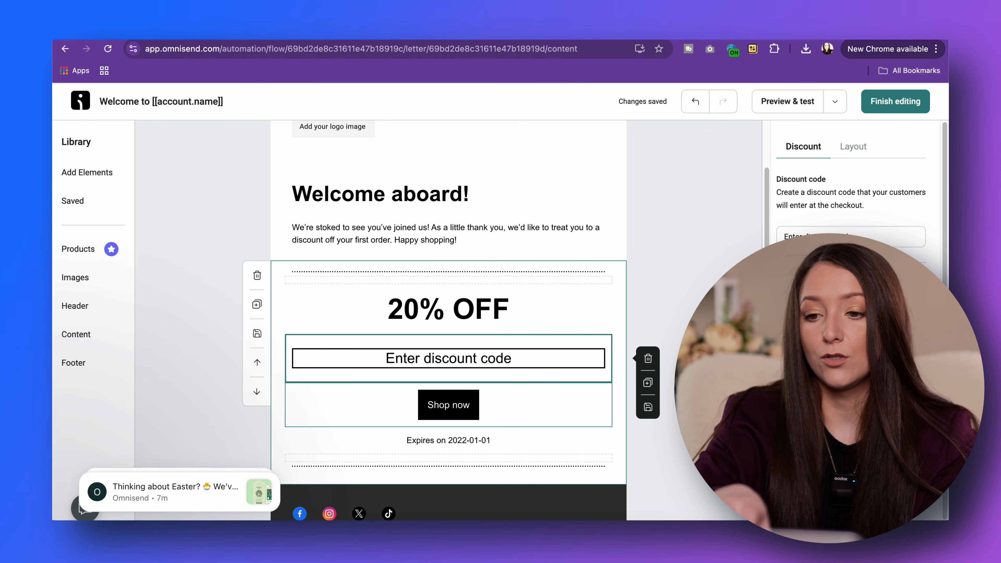
{"action": "scroll", "coordinate": [448, 432], "scroll_direction": "down", "scroll_amount": 1}
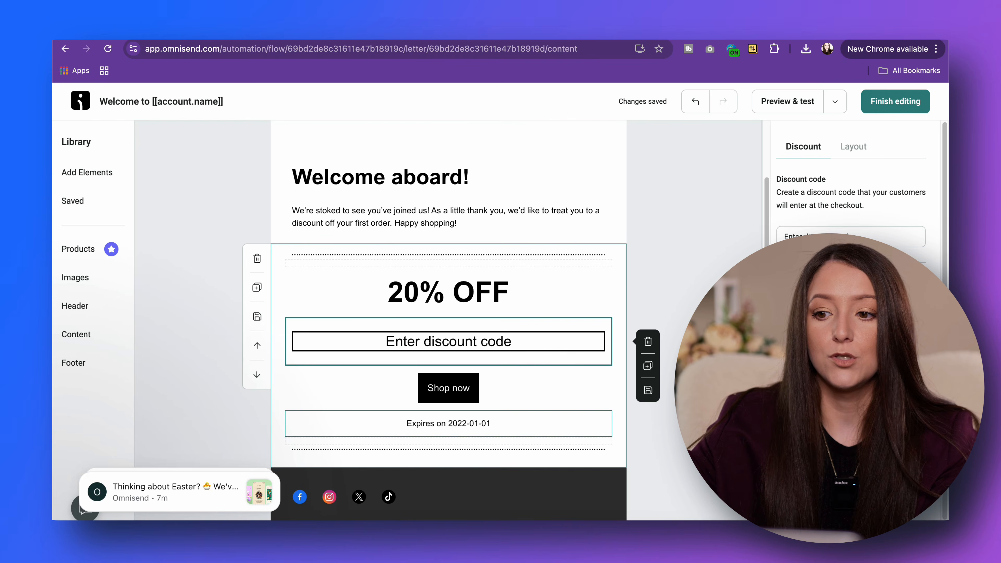
{"action": "left_click", "coordinate": [449, 426]}
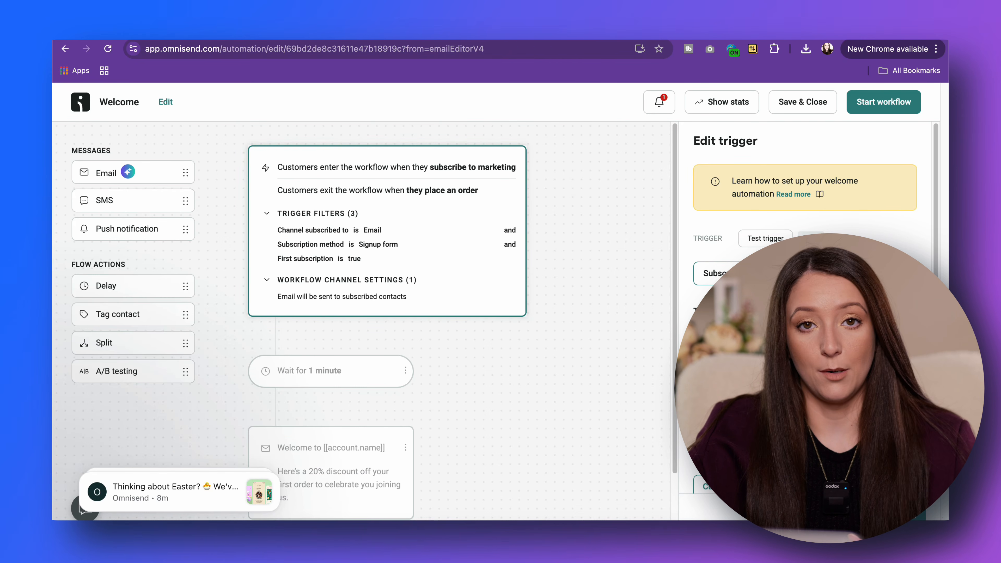
Add a 3-day delay after the welcome email in the workflow
{"action": "scroll", "coordinate": [387, 320], "scroll_direction": "down", "scroll_amount": 1}
{"action": "scroll", "coordinate": [388, 321], "scroll_direction": "down", "scroll_amount": 3}
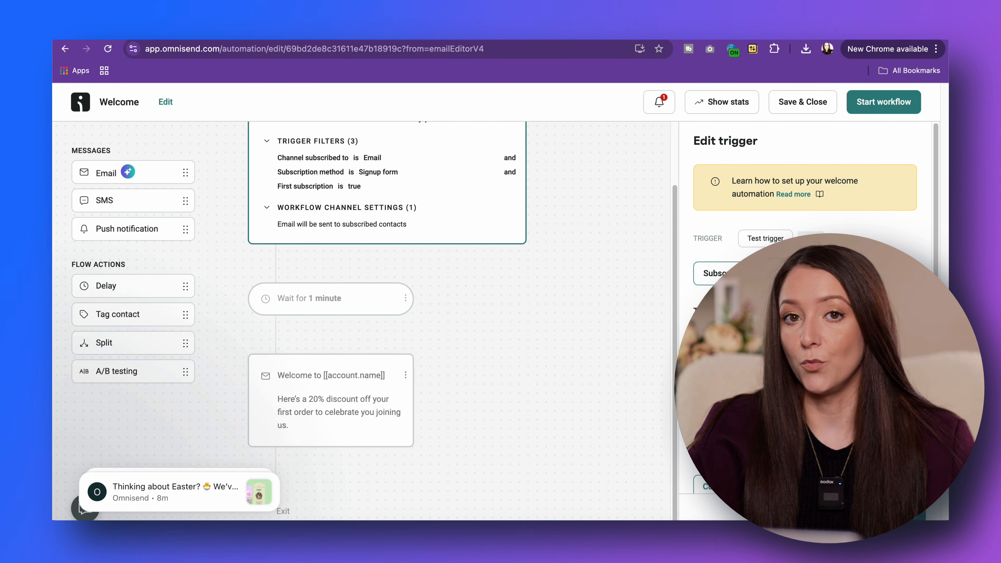
{"action": "left_click", "coordinate": [331, 299]}
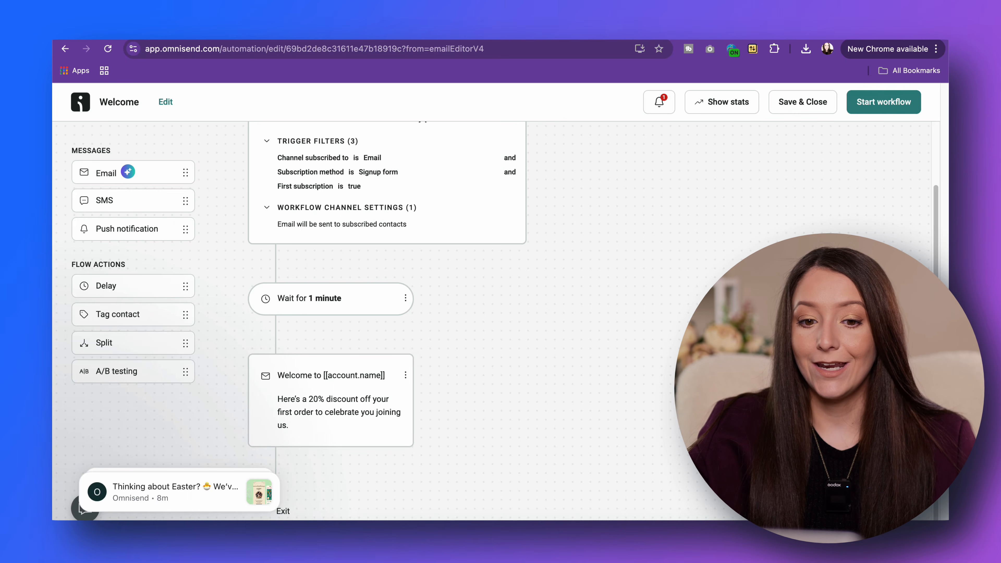
{"action": "left_click_drag", "start_coordinate": [130, 173], "coordinate": [313, 450]}
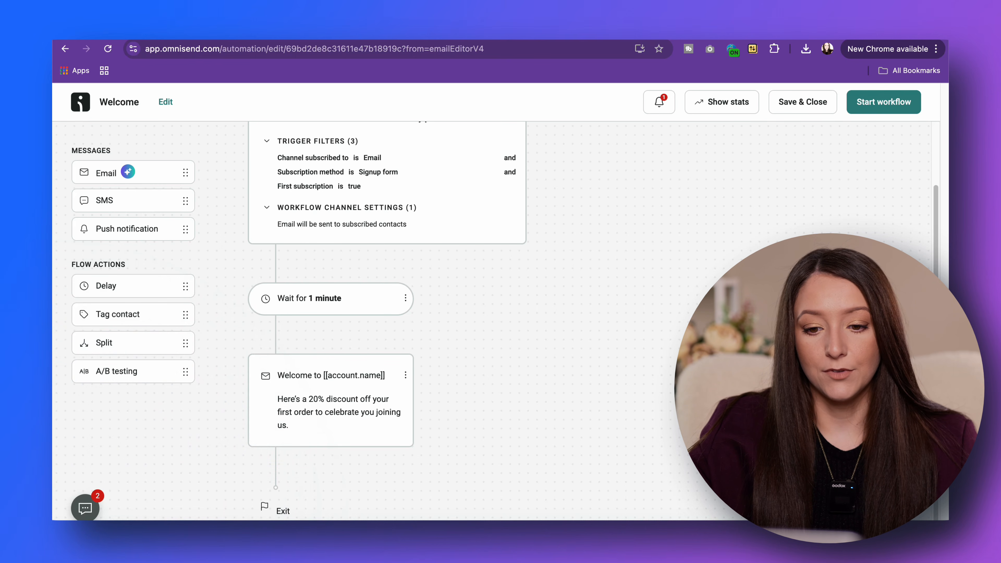
{"action": "left_click_drag", "start_coordinate": [106, 285], "coordinate": [272, 481]}
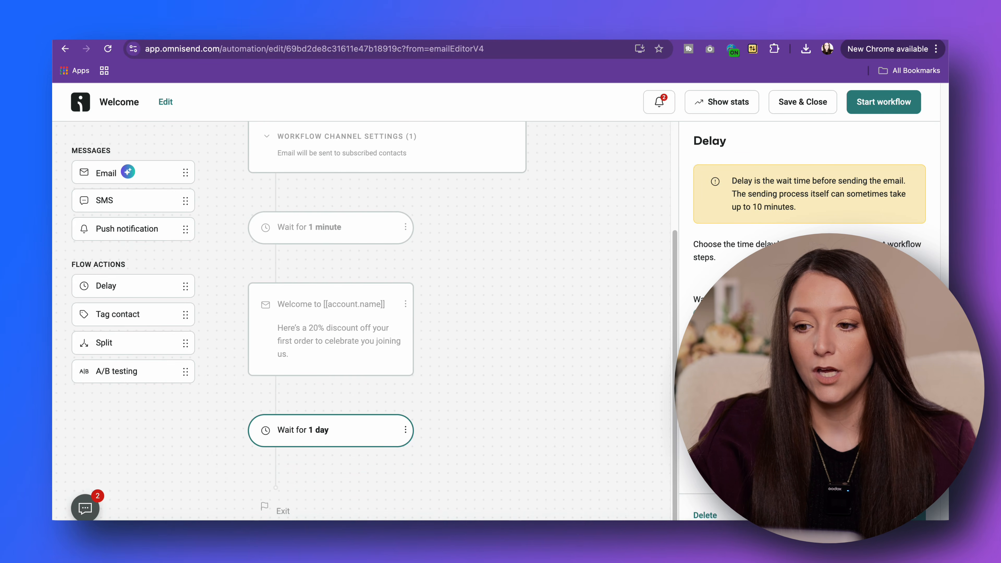
{"action": "left_click", "coordinate": [904, 515]}
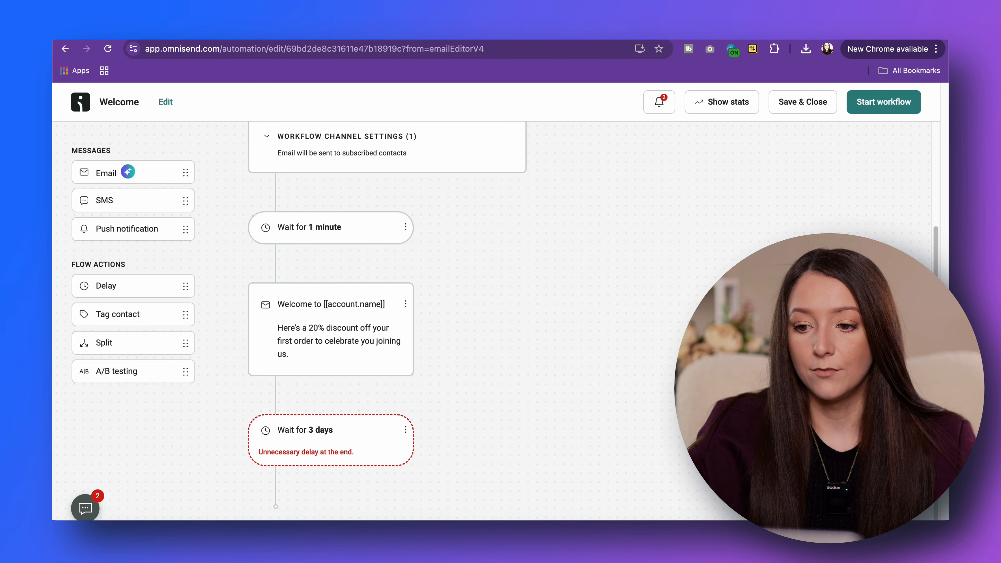
Add an email after the 3-day delay, followed by a 1-minute delay and another email
{"action": "left_click_drag", "start_coordinate": [107, 173], "coordinate": [300, 473]}
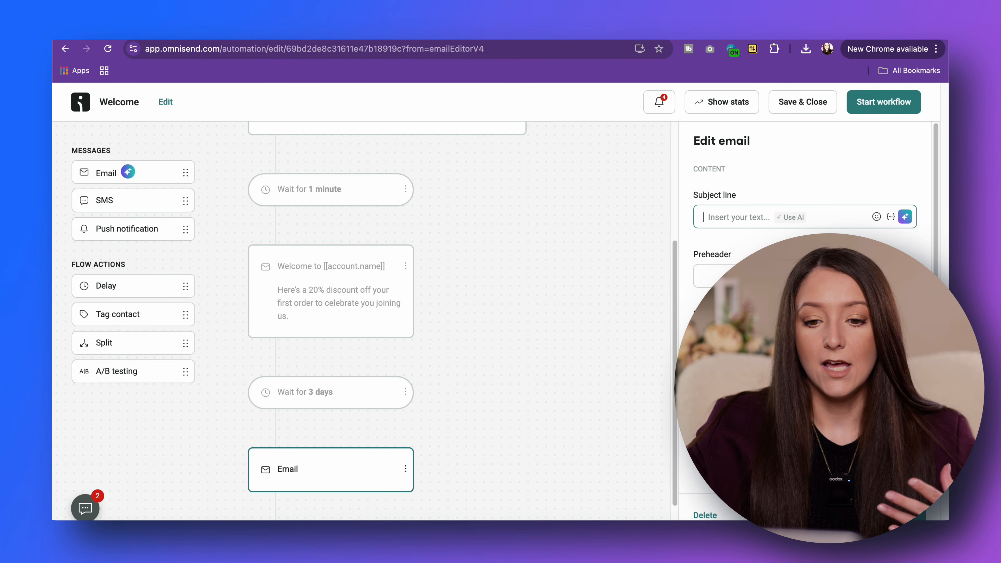
{"action": "scroll", "coordinate": [362, 320], "scroll_direction": "down", "scroll_amount": 2}
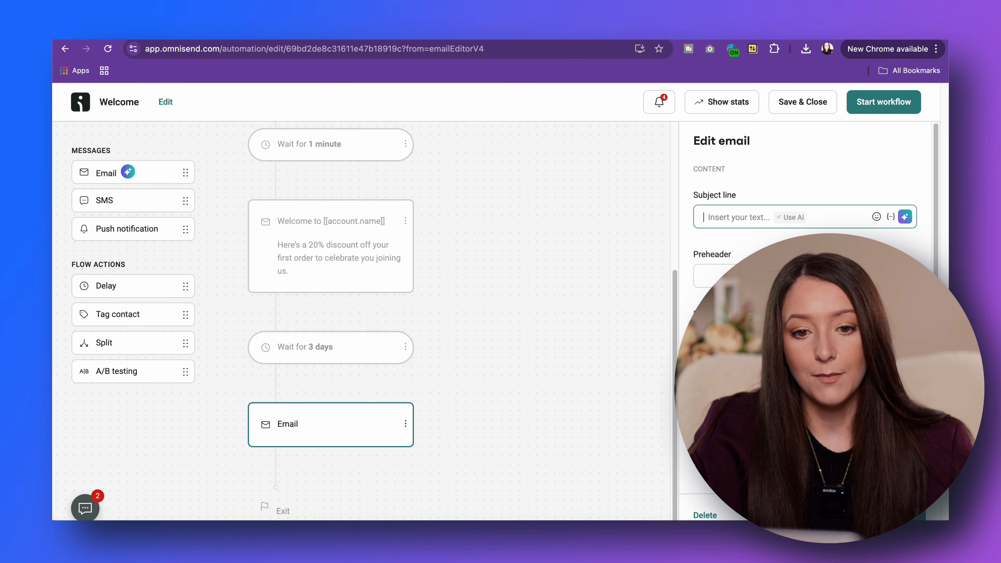
{"action": "left_click_drag", "start_coordinate": [131, 285], "coordinate": [315, 476]}
{"action": "left_click_drag", "start_coordinate": [130, 172], "coordinate": [312, 469]}
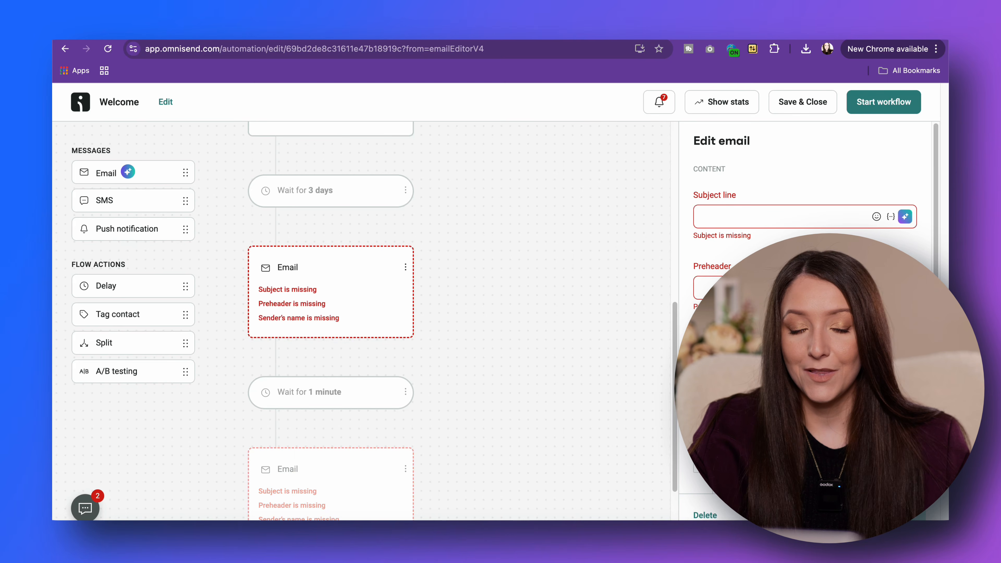
{"action": "scroll", "coordinate": [804, 276], "scroll_direction": "down", "scroll_amount": 5}
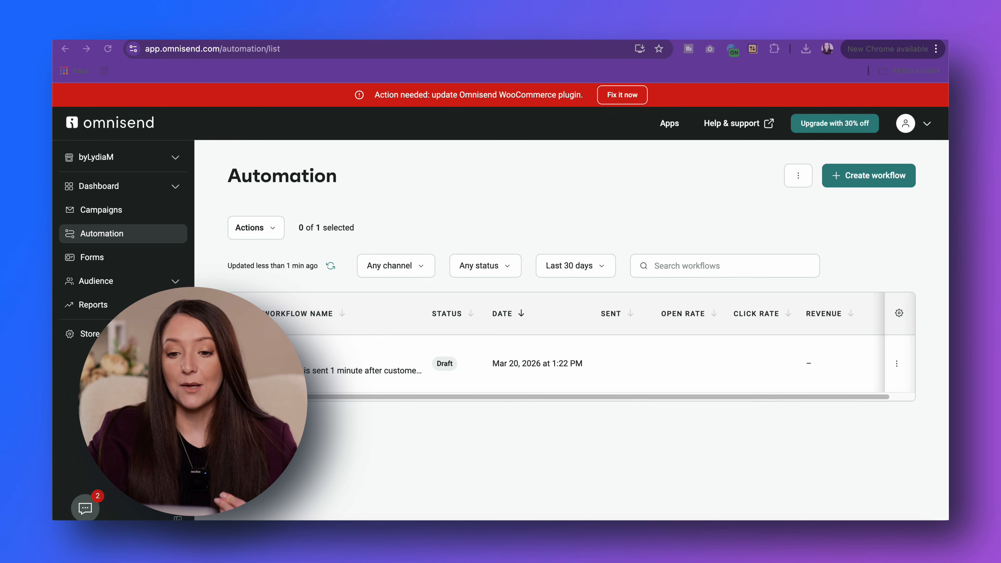
Create a new automation workflow from the pre-built Abandoned Cart template with three emails
{"action": "left_click", "coordinate": [102, 233]}
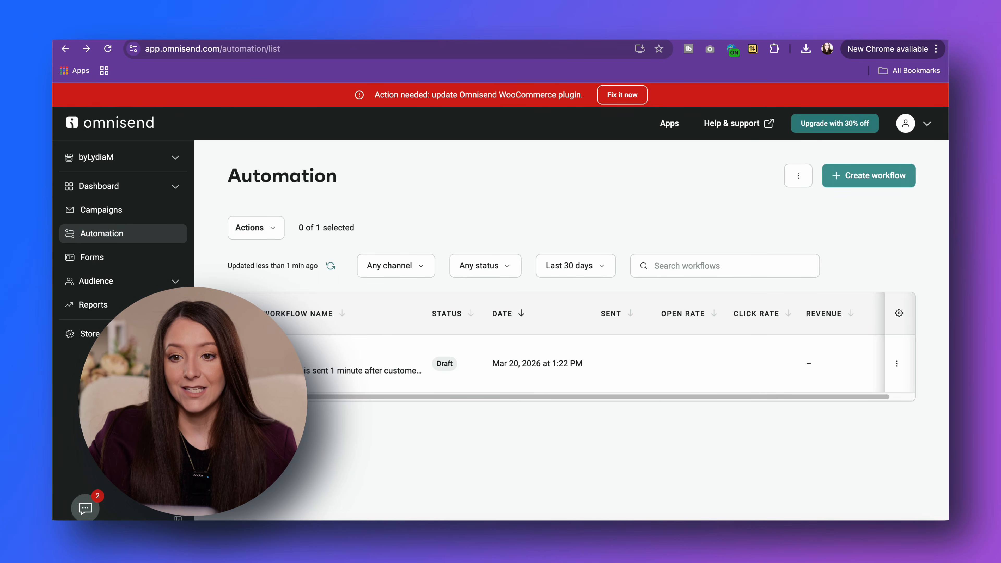
{"action": "left_click", "coordinate": [869, 176]}
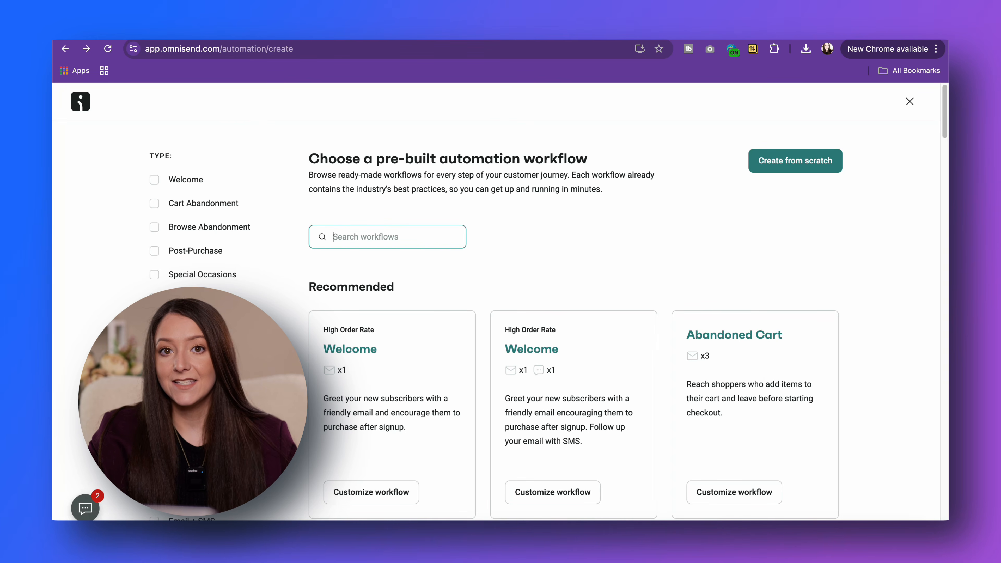
{"action": "scroll", "coordinate": [500, 299], "scroll_direction": "down", "scroll_amount": 3}
{"action": "left_click", "coordinate": [734, 395]}
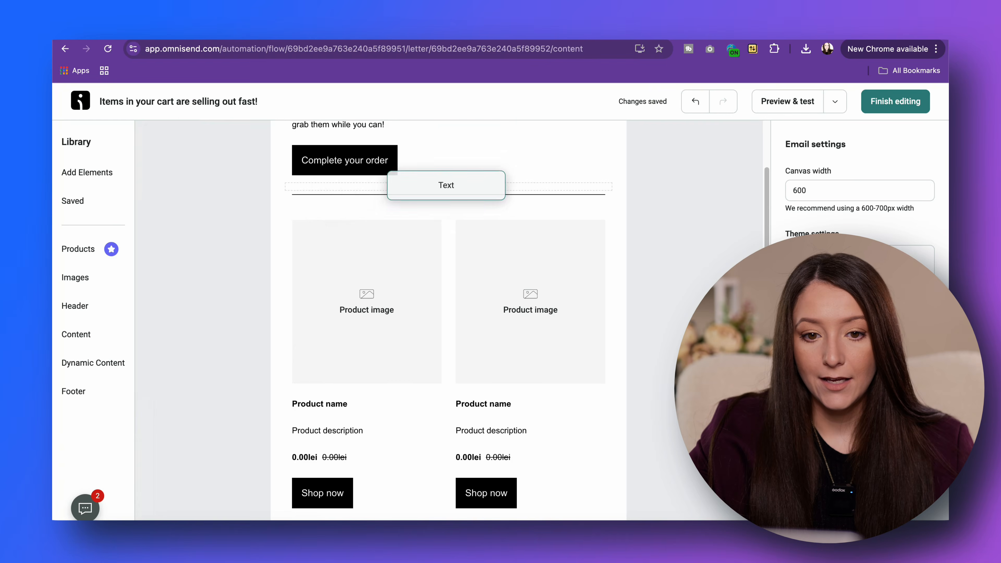
Add the text "Use code BUYNOW for 5% off!" below the Complete your order button in the first abandoned cart email
{"action": "left_click_drag", "start_coordinate": [442, 184], "coordinate": [447, 178]}
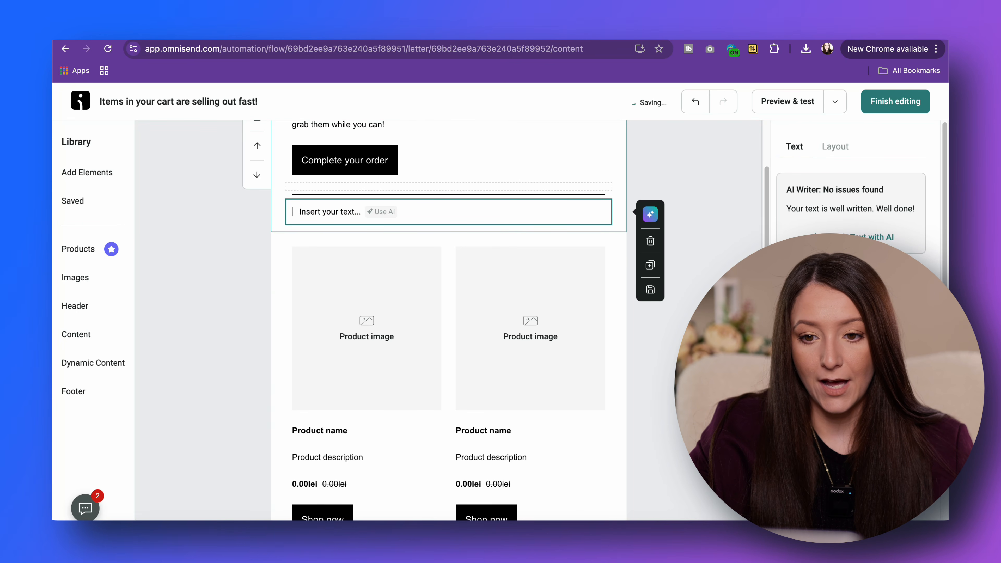
{"action": "type", "text": "Use "}
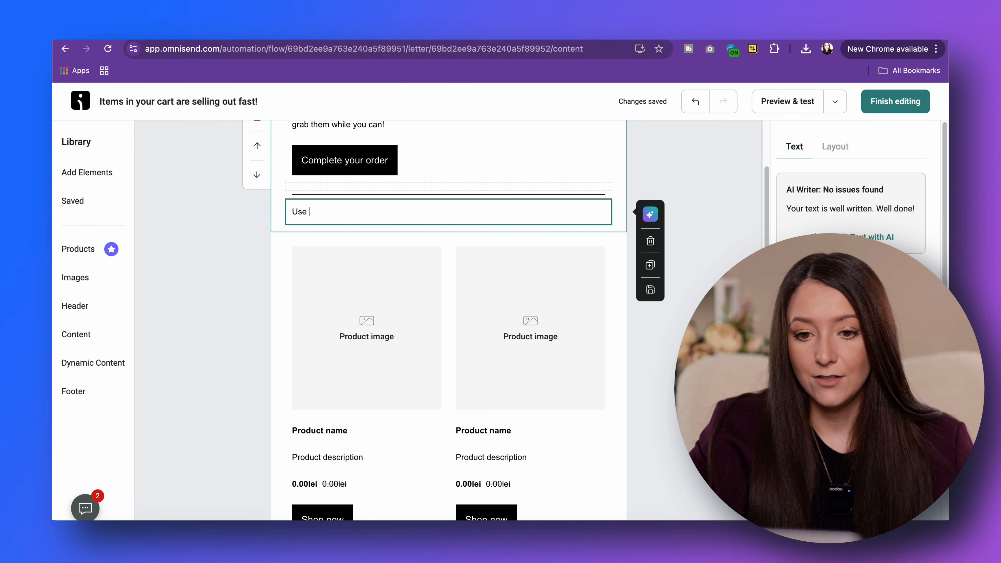
{"action": "type", "text": "code BUYNOW for"}
{"action": "key", "text": "BackSpace"}
{"action": "key", "text": "BackSpace"}
{"action": "type", "text": "or 5% off!"}
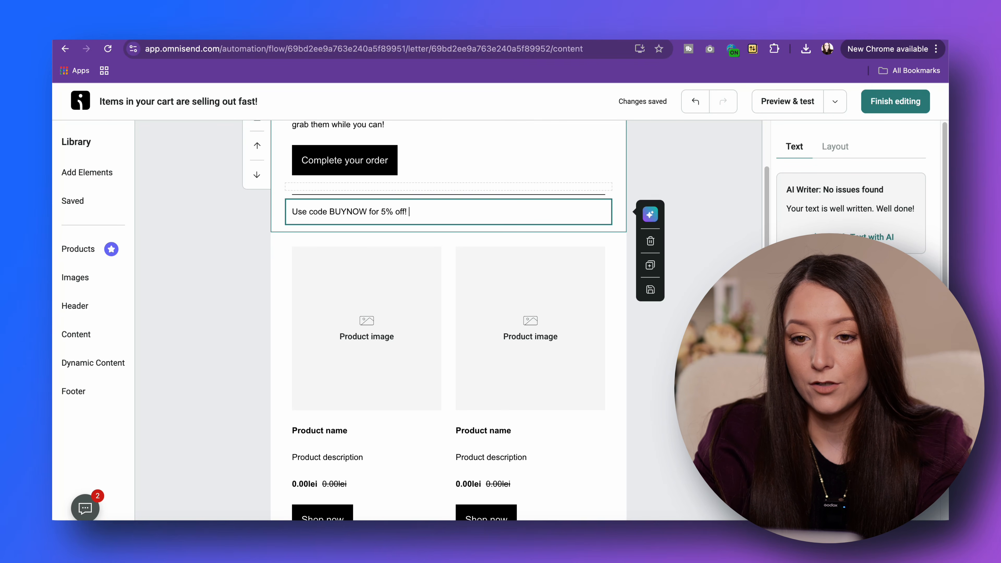
Add a Static discount element below the "Use code BUYNOW for 5% off!" text in the abandoned cart email
{"action": "left_click", "coordinate": [107, 173]}
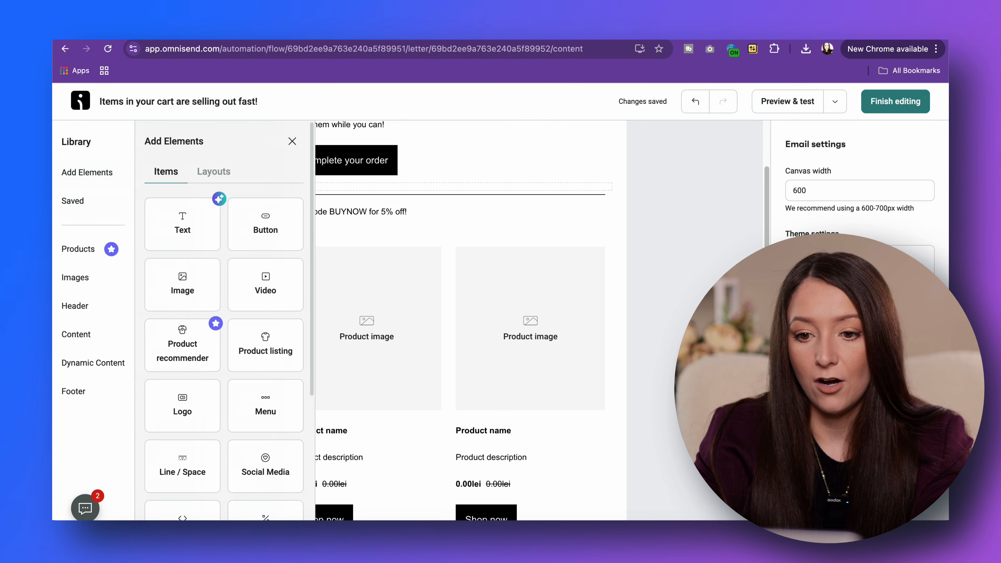
{"action": "scroll", "coordinate": [224, 320], "scroll_direction": "down", "scroll_amount": 5}
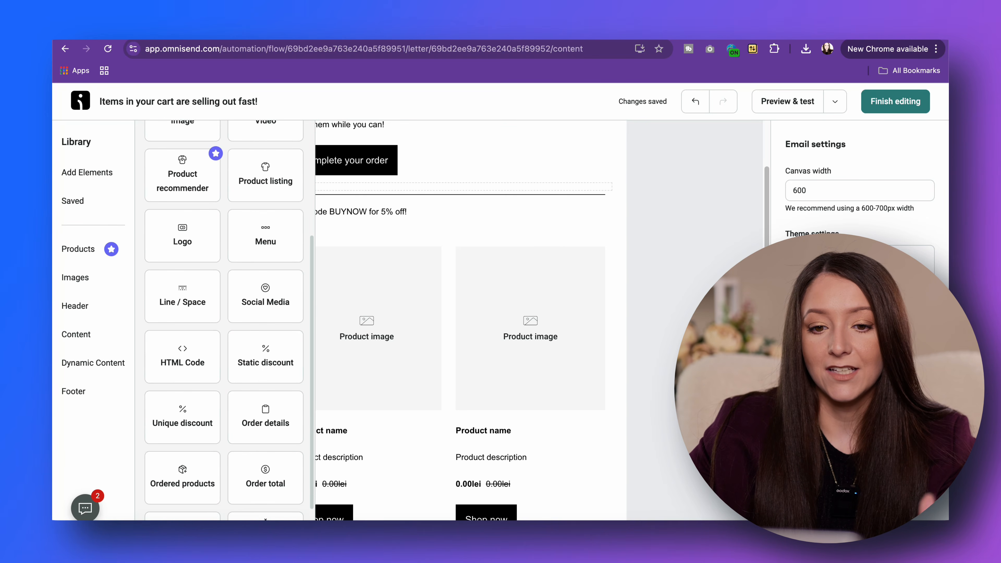
{"action": "scroll", "coordinate": [224, 320], "scroll_direction": "down", "scroll_amount": 1}
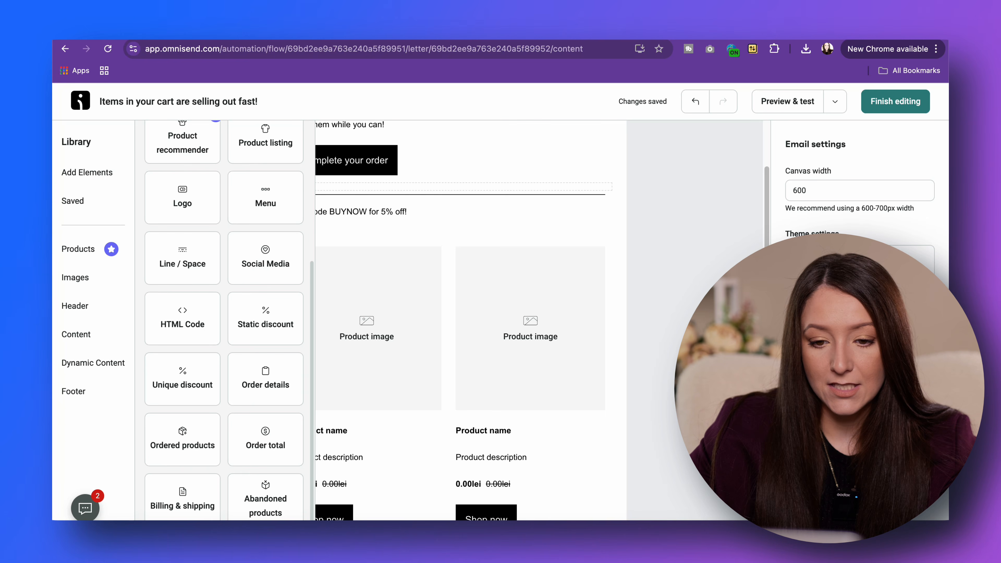
{"action": "left_click_drag", "start_coordinate": [265, 319], "coordinate": [448, 240]}
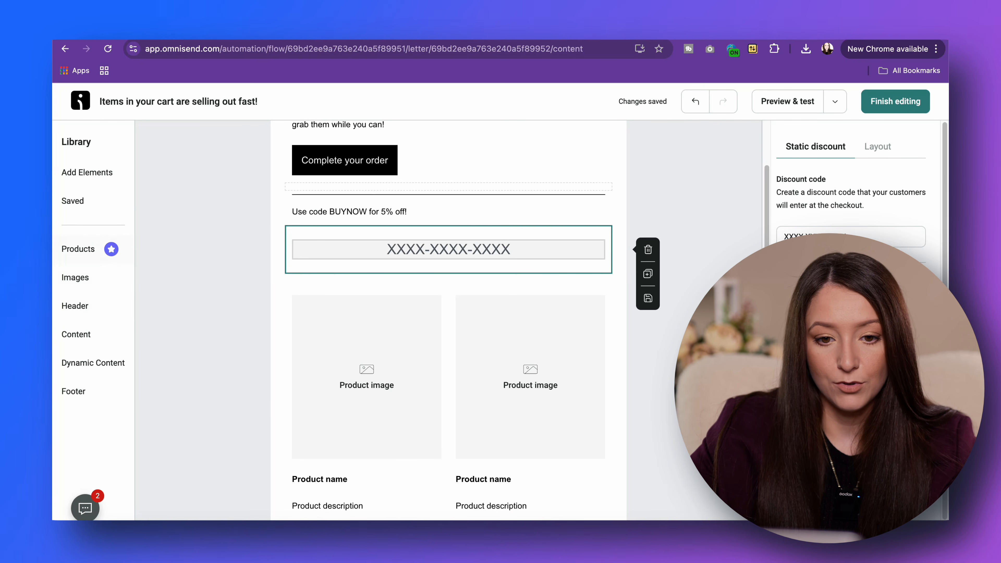
Examine the remaining elements that can be added to the email and the abandoned product placeholders in its body
{"action": "left_click", "coordinate": [87, 173]}
{"action": "scroll", "coordinate": [224, 320], "scroll_direction": "down", "scroll_amount": 5}
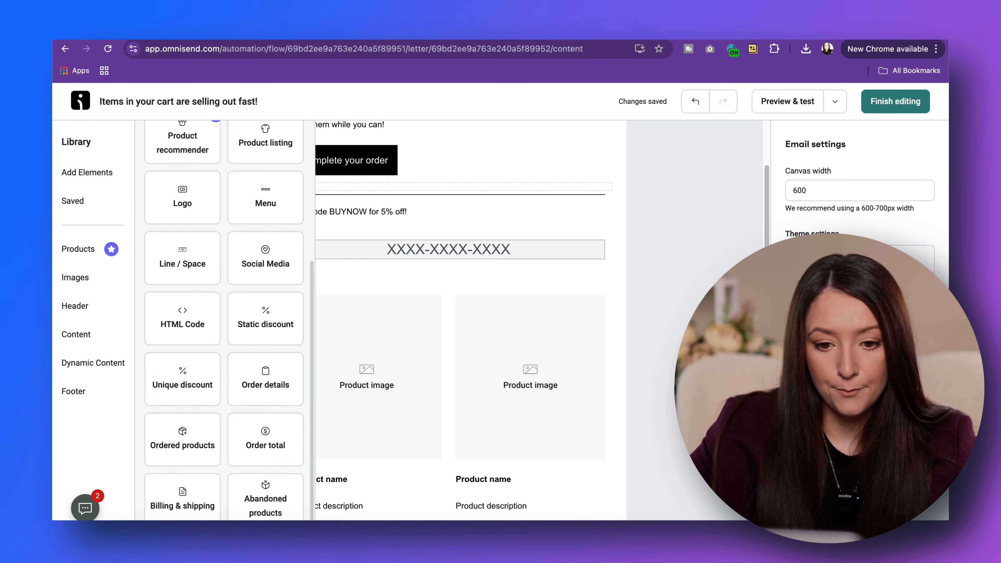
{"action": "scroll", "coordinate": [224, 320], "scroll_direction": "up", "scroll_amount": 5}
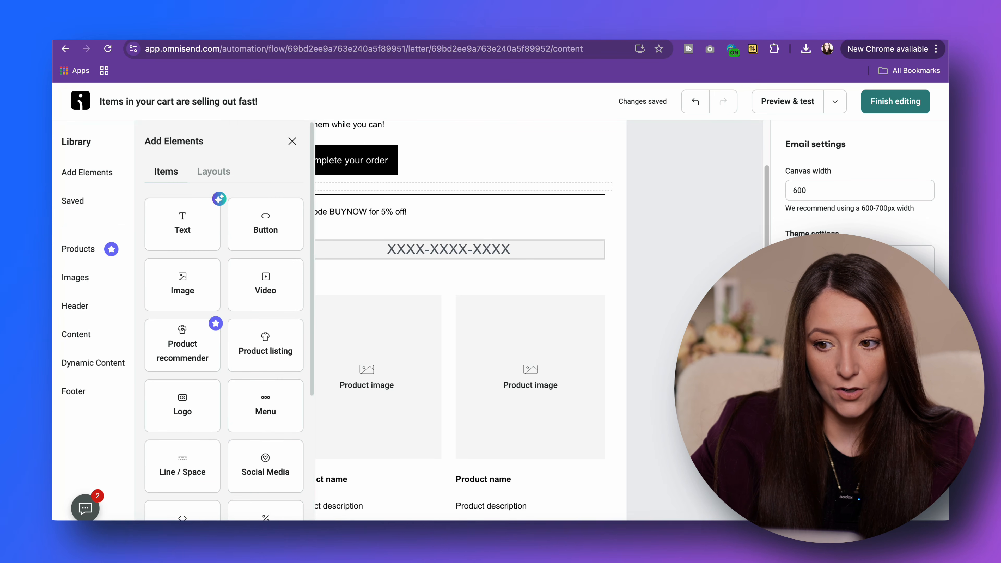
{"action": "scroll", "coordinate": [224, 320], "scroll_direction": "down", "scroll_amount": 5}
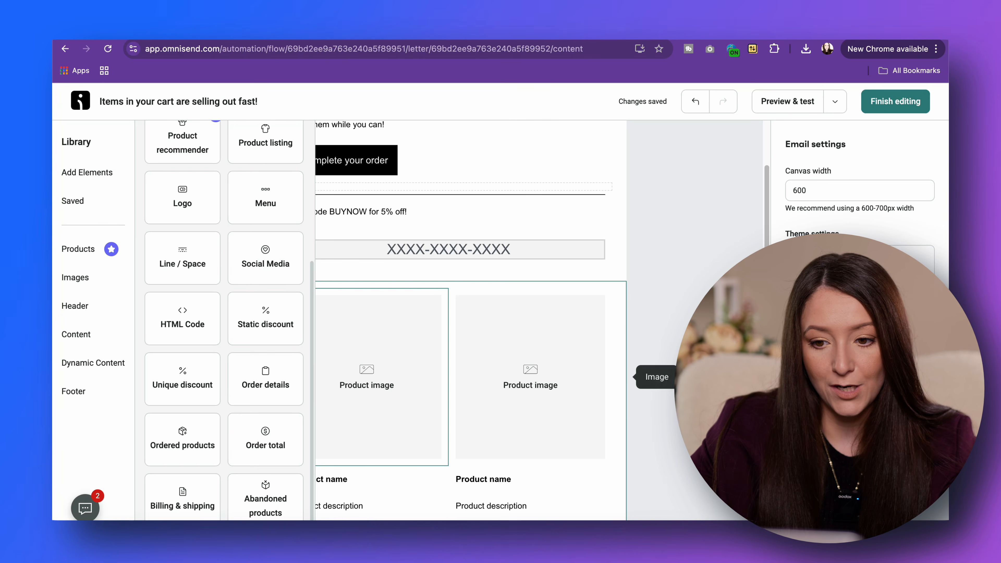
{"action": "left_click", "coordinate": [378, 377]}
{"action": "scroll", "coordinate": [448, 320], "scroll_direction": "down", "scroll_amount": 15}
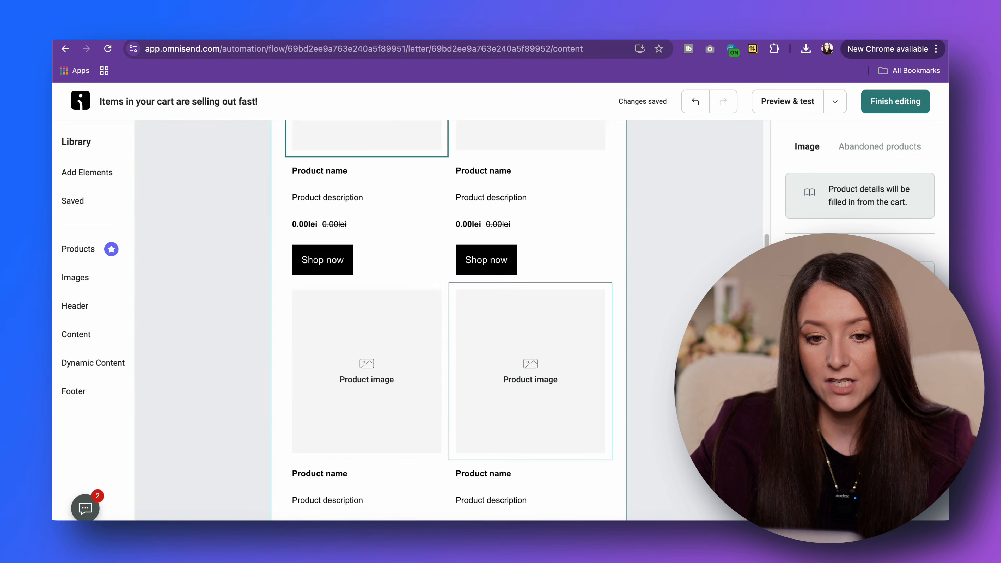
{"action": "scroll", "coordinate": [448, 320], "scroll_direction": "up", "scroll_amount": 20}
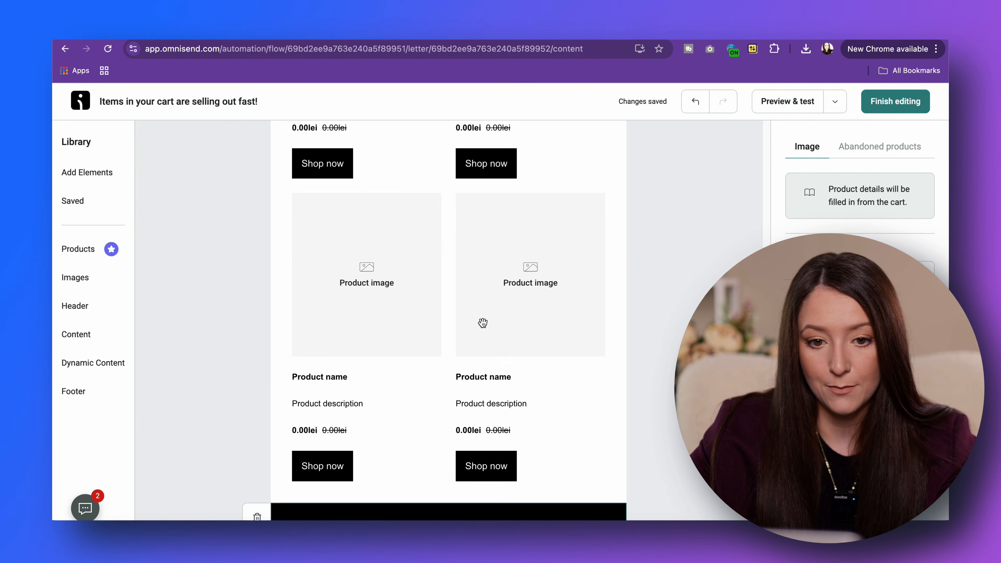
Examine the email library's ready-made content, hero, footer, image and product recommender blocks
{"action": "left_click", "coordinate": [76, 335]}
{"action": "scroll", "coordinate": [223, 320], "scroll_direction": "down", "scroll_amount": 20}
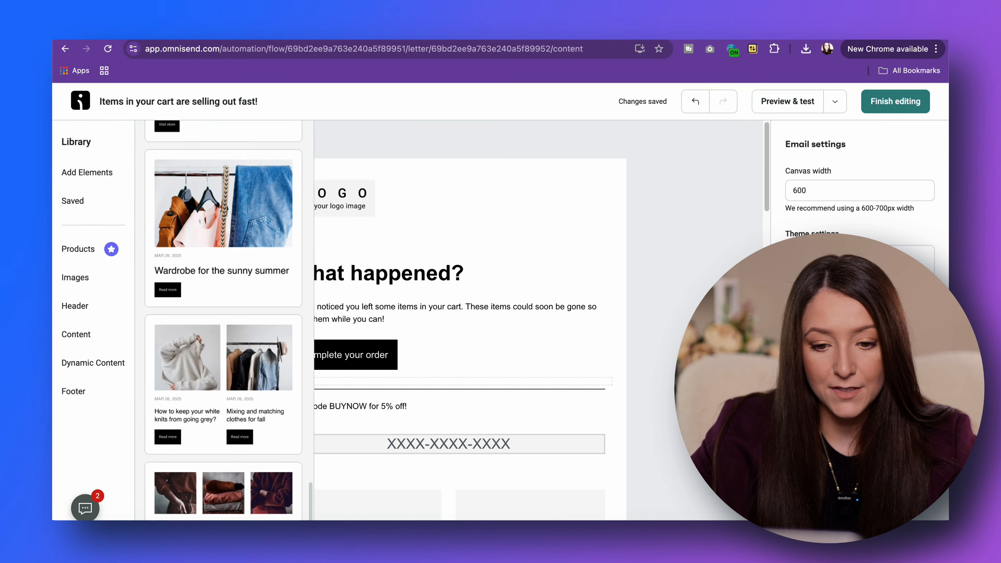
{"action": "scroll", "coordinate": [223, 320], "scroll_direction": "up", "scroll_amount": 20}
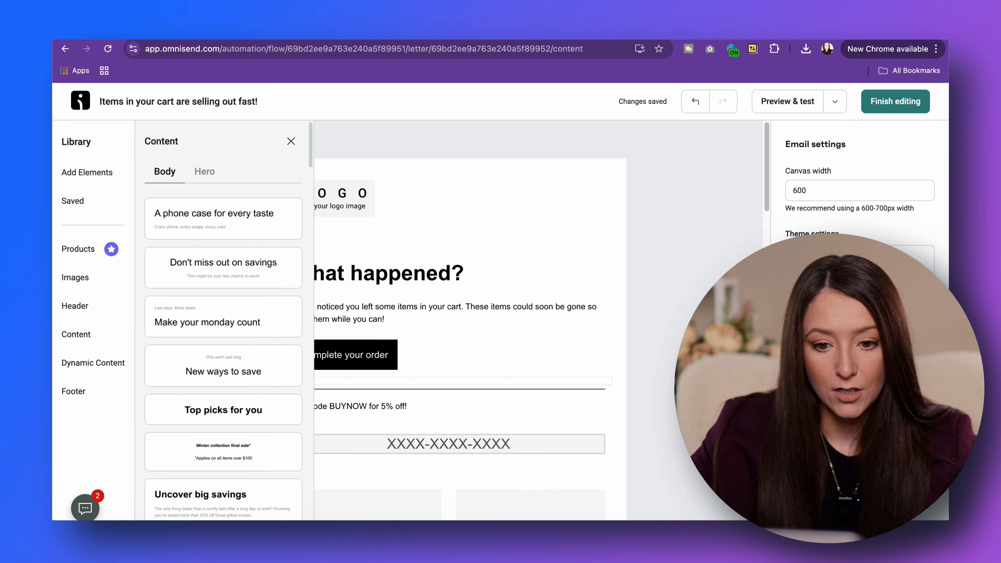
{"action": "left_click", "coordinate": [204, 172]}
{"action": "left_click", "coordinate": [73, 391]}
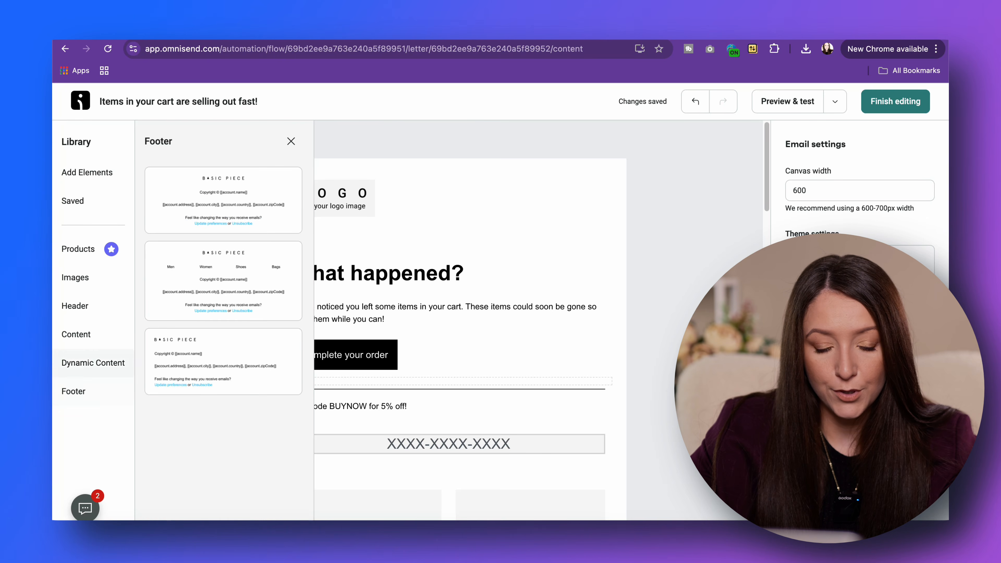
{"action": "left_click", "coordinate": [75, 278]}
{"action": "scroll", "coordinate": [223, 319], "scroll_direction": "down", "scroll_amount": 10}
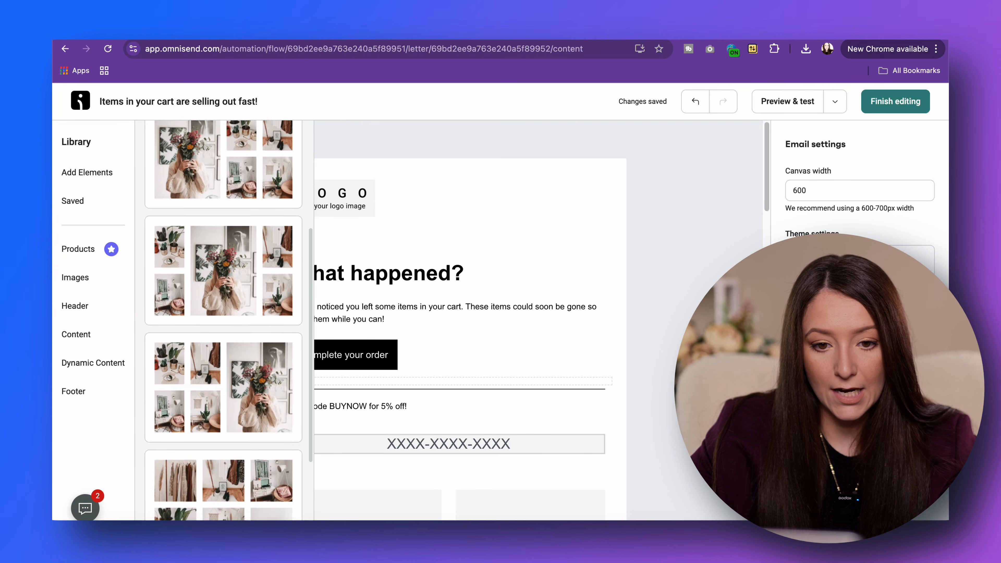
{"action": "left_click", "coordinate": [78, 250]}
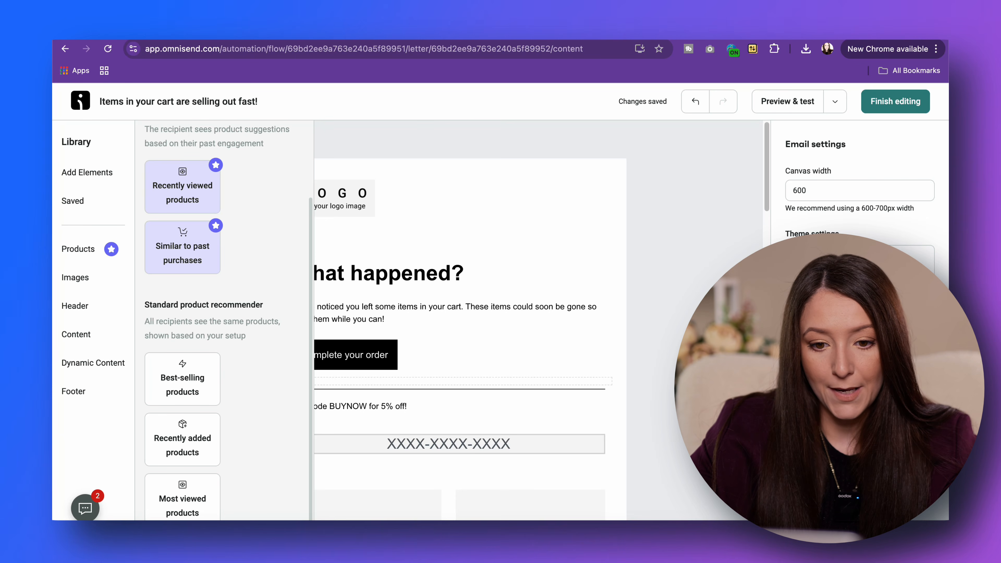
{"action": "scroll", "coordinate": [224, 319], "scroll_direction": "up", "scroll_amount": 3}
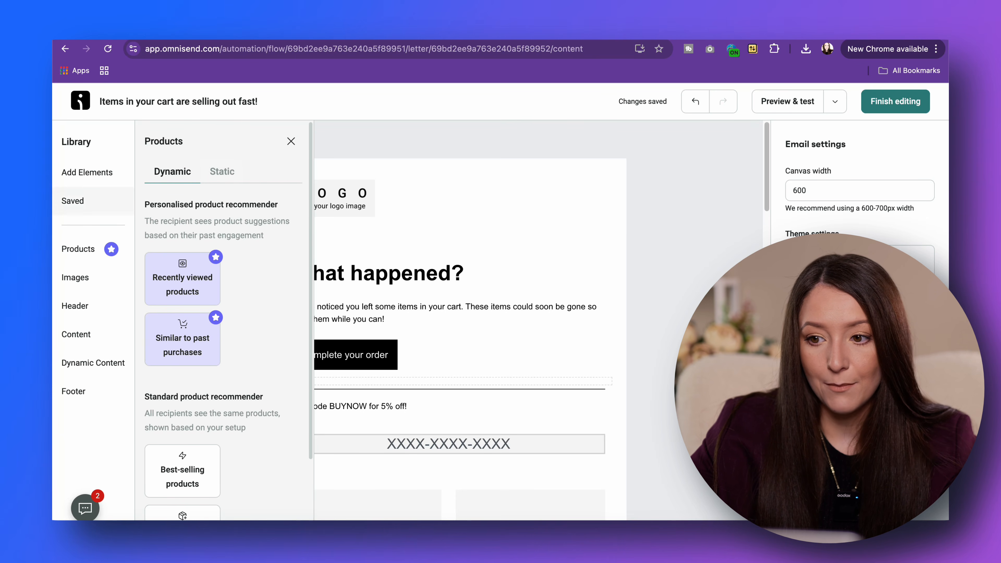
{"action": "left_click", "coordinate": [291, 141]}
{"action": "scroll", "coordinate": [448, 319], "scroll_direction": "down", "scroll_amount": 12}
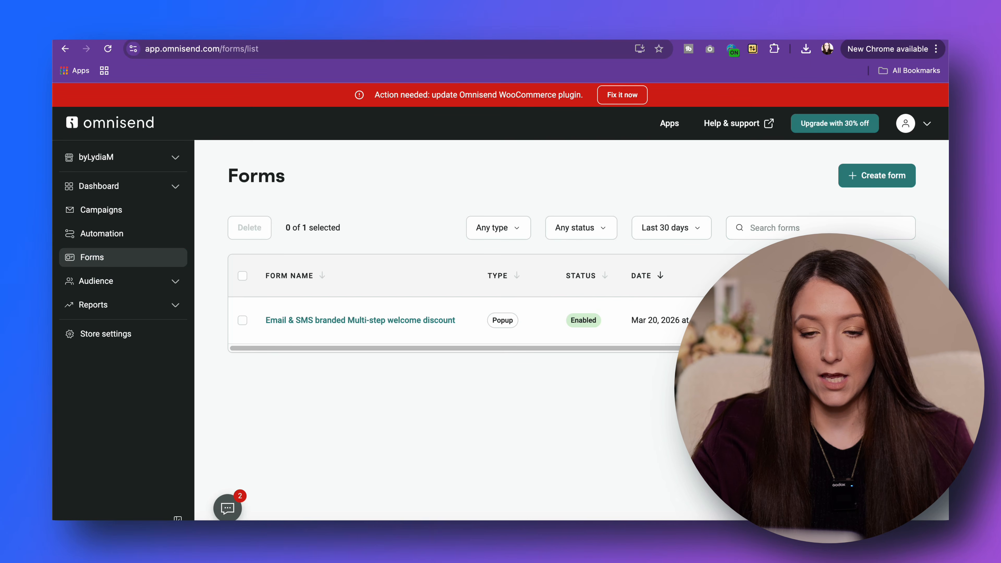
Start creating a new form, filter the template library to the Popup type and examine the available templates
{"action": "left_click", "coordinate": [877, 175]}
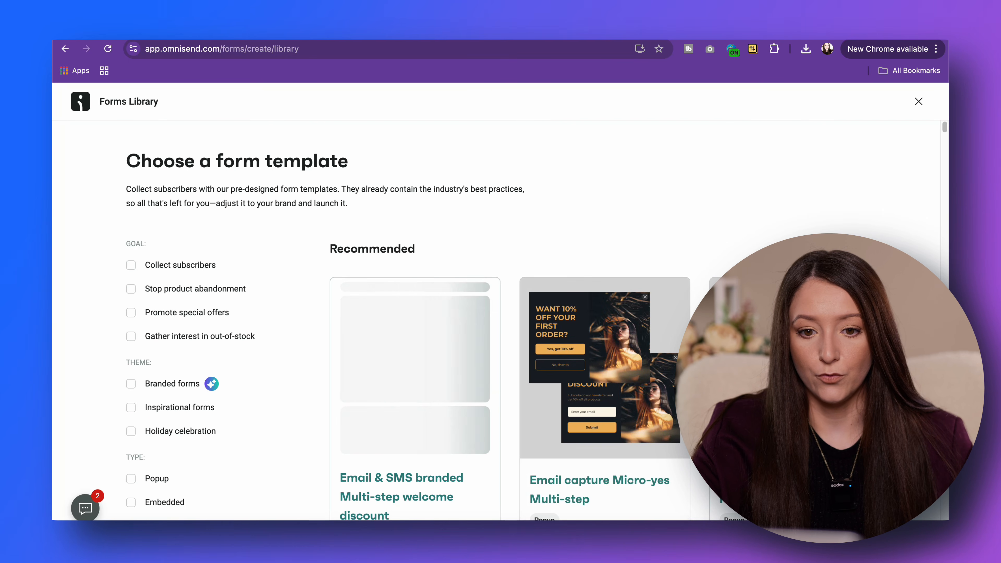
{"action": "scroll", "coordinate": [497, 315], "scroll_direction": "down", "scroll_amount": 5}
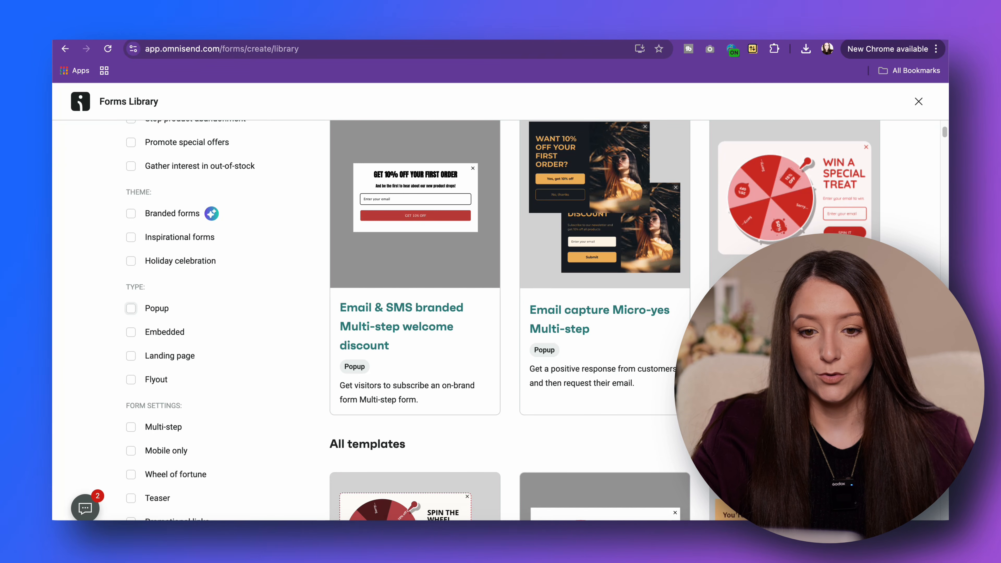
{"action": "left_click", "coordinate": [131, 308]}
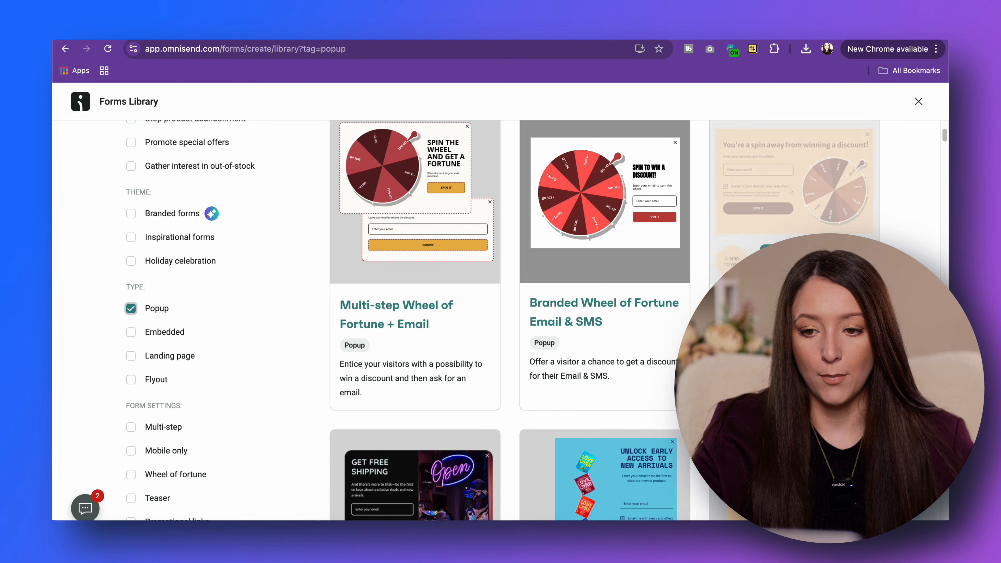
{"action": "scroll", "coordinate": [606, 316], "scroll_direction": "down", "scroll_amount": 10}
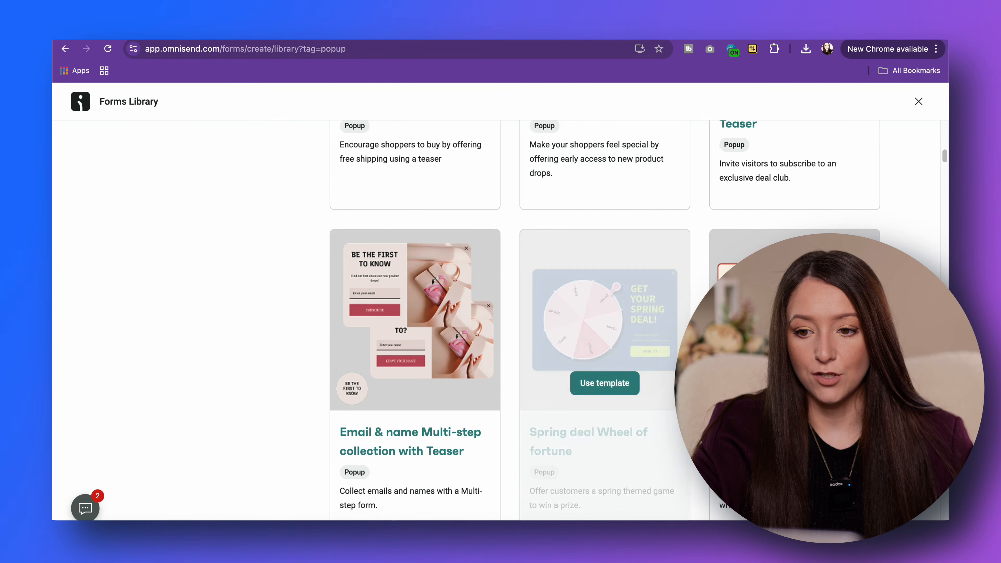
{"action": "scroll", "coordinate": [606, 315], "scroll_direction": "down", "scroll_amount": 3}
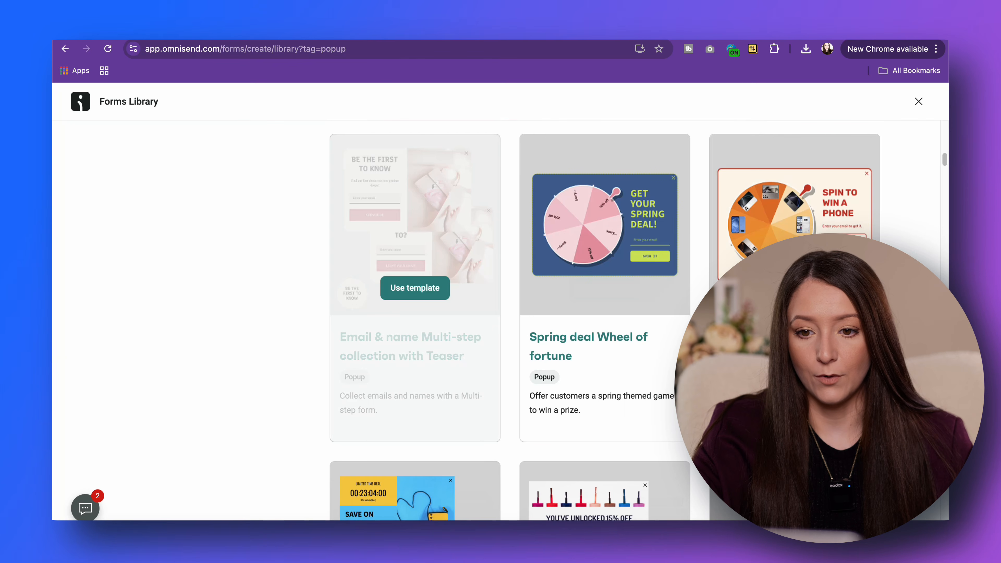
{"action": "scroll", "coordinate": [606, 300], "scroll_direction": "down", "scroll_amount": 7}
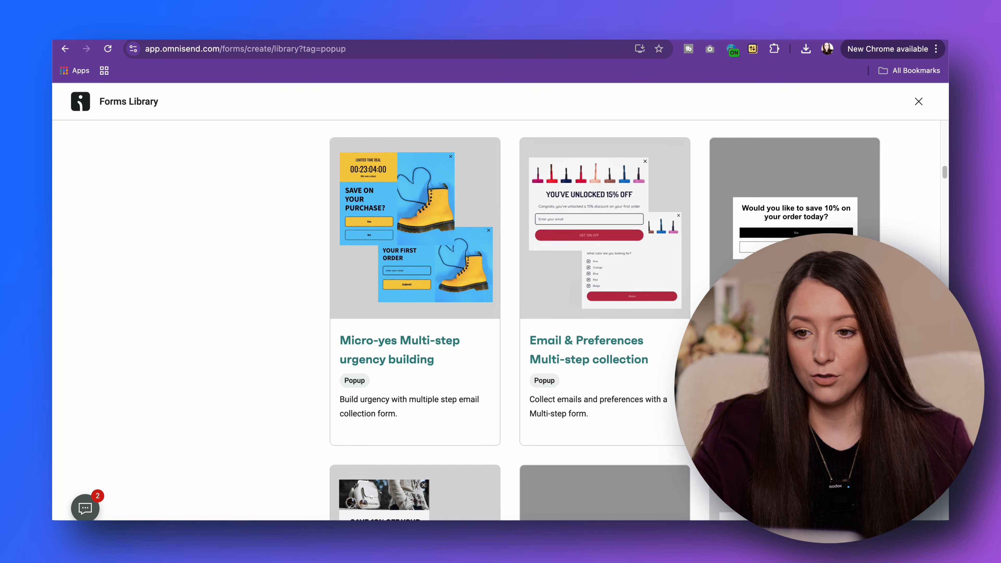
{"action": "scroll", "coordinate": [605, 300], "scroll_direction": "down", "scroll_amount": 16}
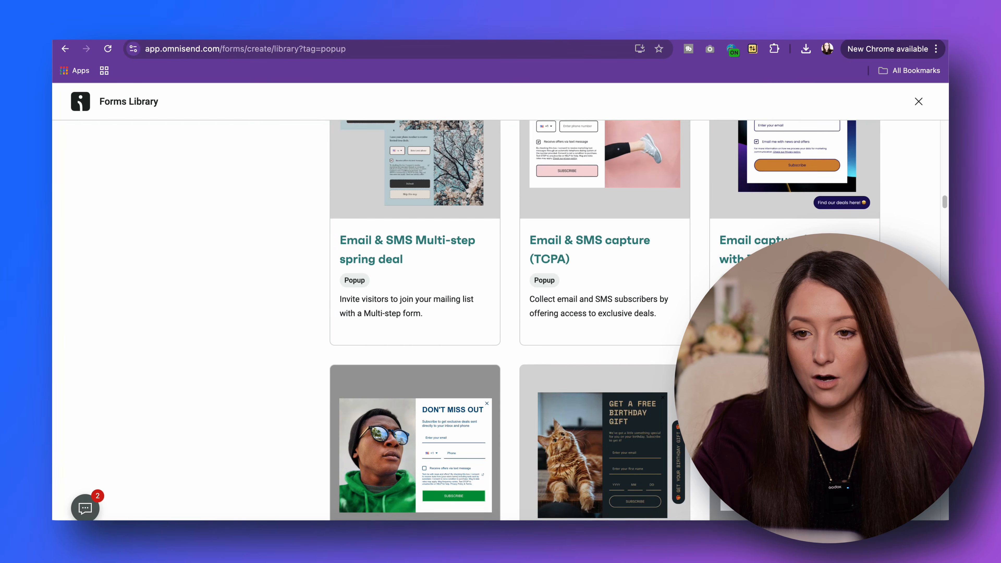
{"action": "scroll", "coordinate": [605, 300], "scroll_direction": "down", "scroll_amount": 20}
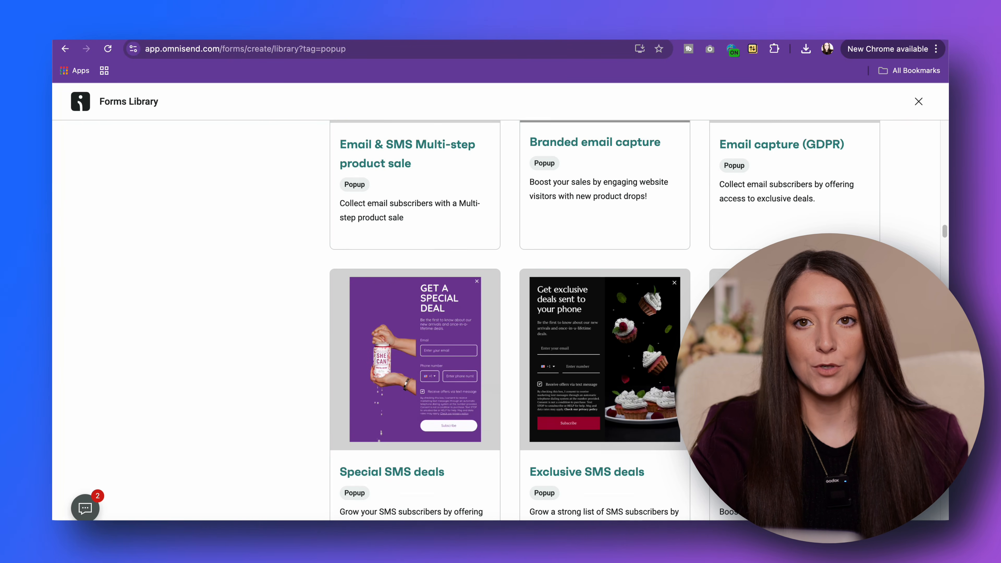
{"action": "scroll", "coordinate": [605, 300], "scroll_direction": "down", "scroll_amount": 5}
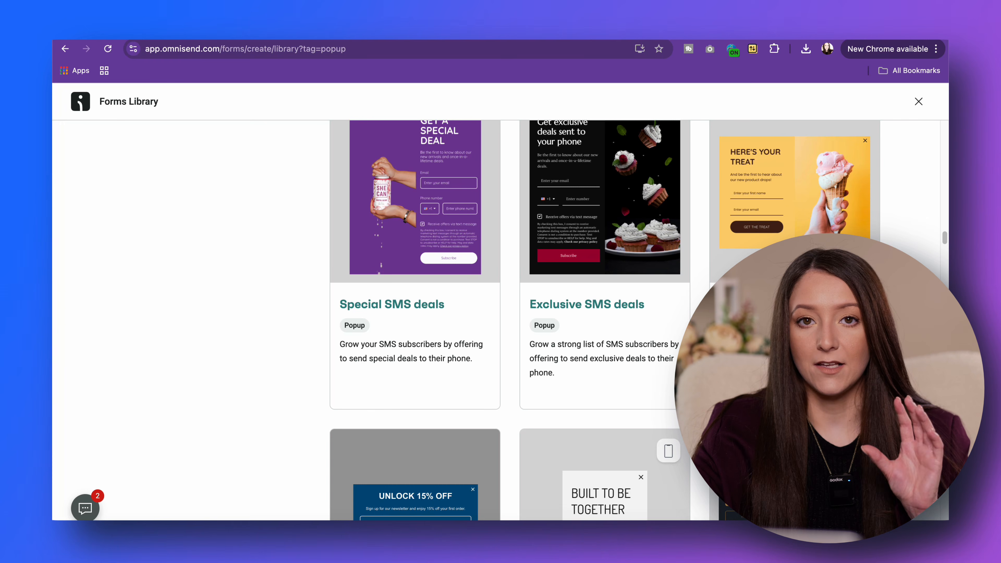
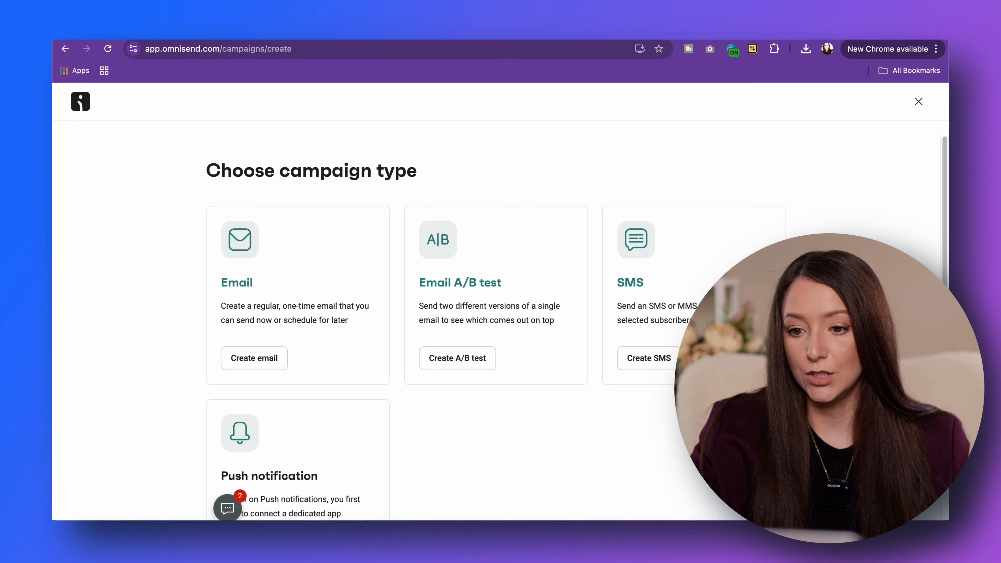
Examine the available campaign types and the content settings of a new SMS campaign, then close it
{"action": "scroll", "coordinate": [496, 327], "scroll_direction": "down", "scroll_amount": 1}
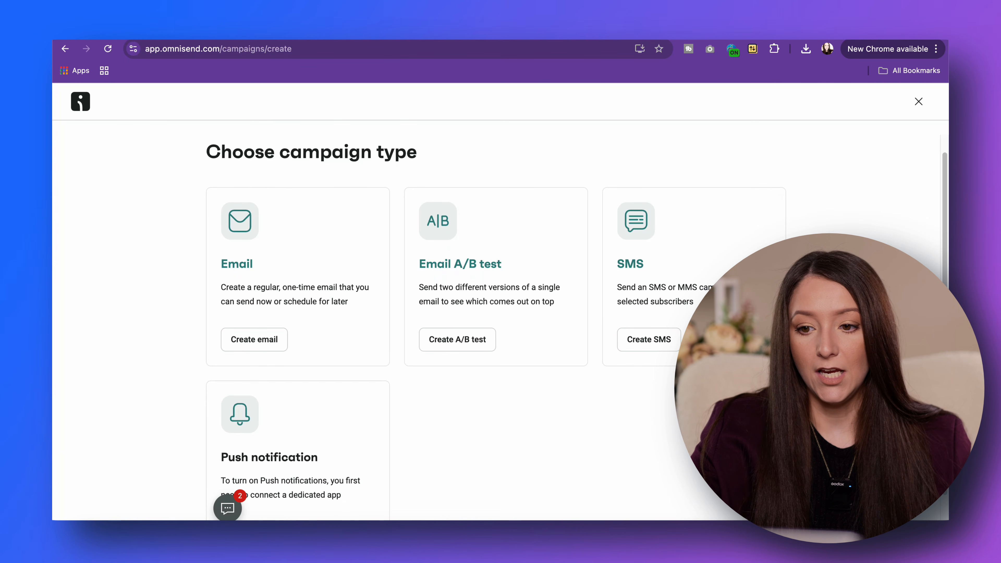
{"action": "left_click_drag", "start_coordinate": [642, 287], "coordinate": [733, 288]}
{"action": "left_click", "coordinate": [649, 339]}
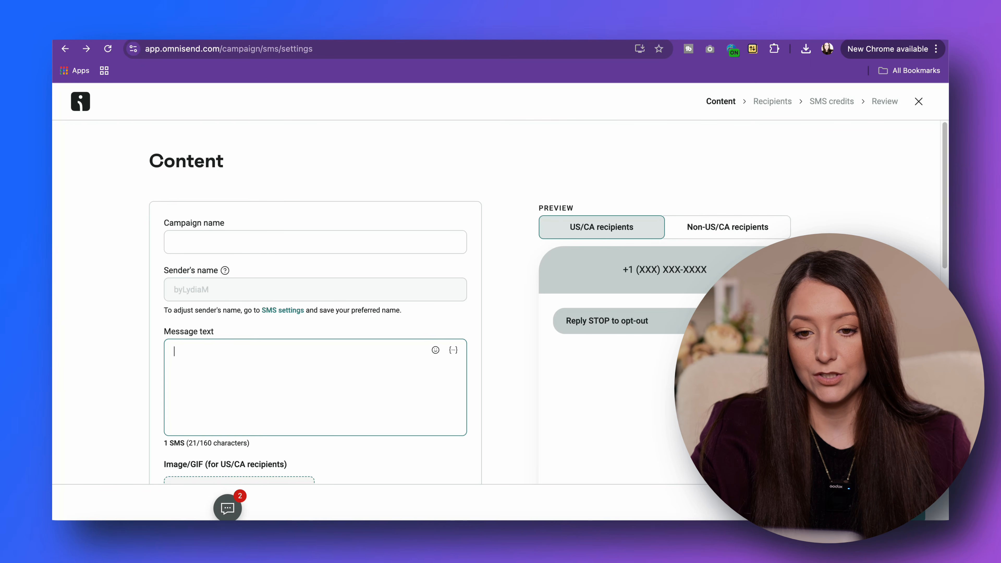
{"action": "left_click", "coordinate": [919, 102]}
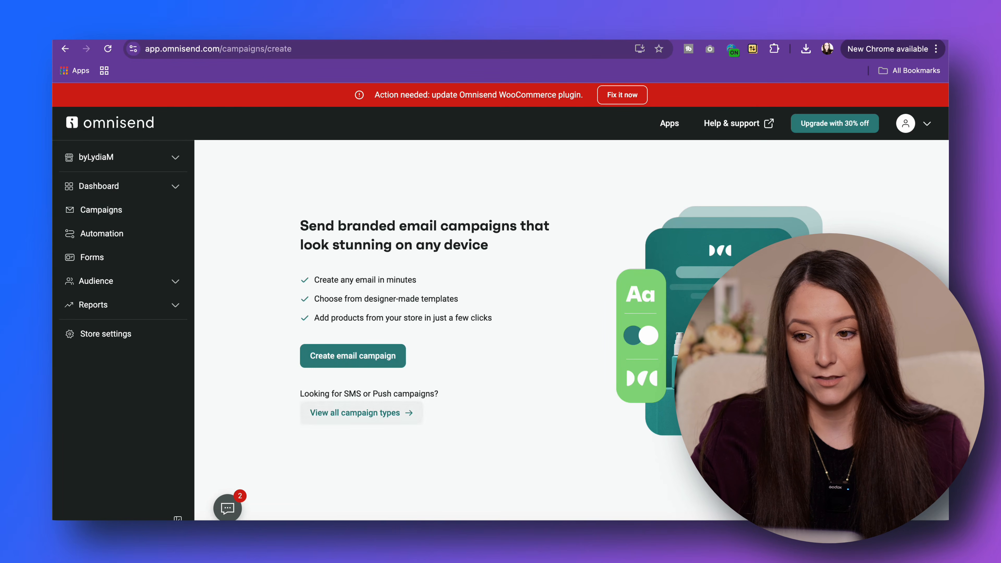
Open the push notification setup from the campaign types and examine the steps for downloading and uploading the service-worker.js file
{"action": "left_click", "coordinate": [358, 413]}
{"action": "scroll", "coordinate": [496, 328], "scroll_direction": "down", "scroll_amount": 3}
{"action": "left_click", "coordinate": [255, 485]}
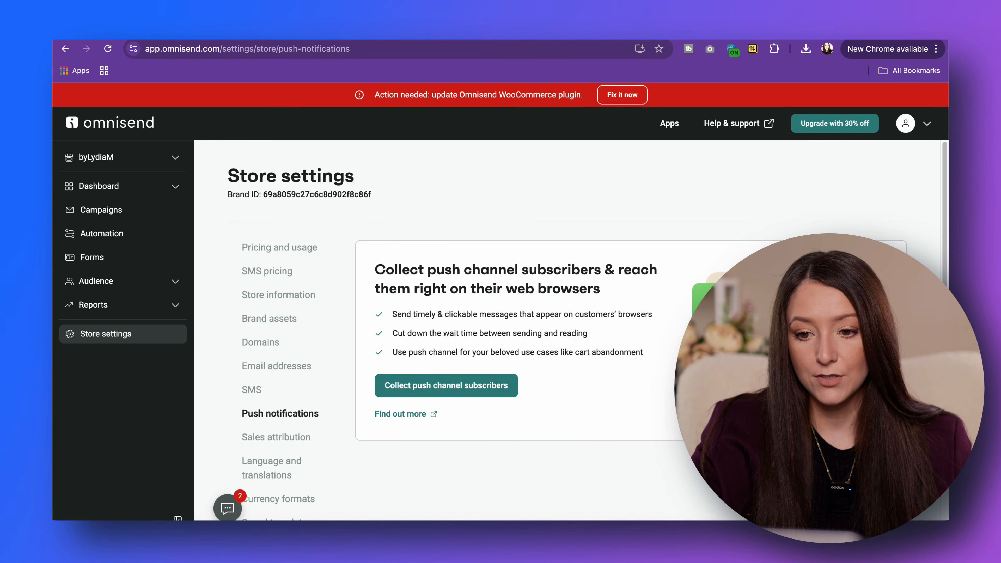
{"action": "scroll", "coordinate": [446, 385], "scroll_direction": "down", "scroll_amount": 3}
{"action": "left_click", "coordinate": [445, 297]}
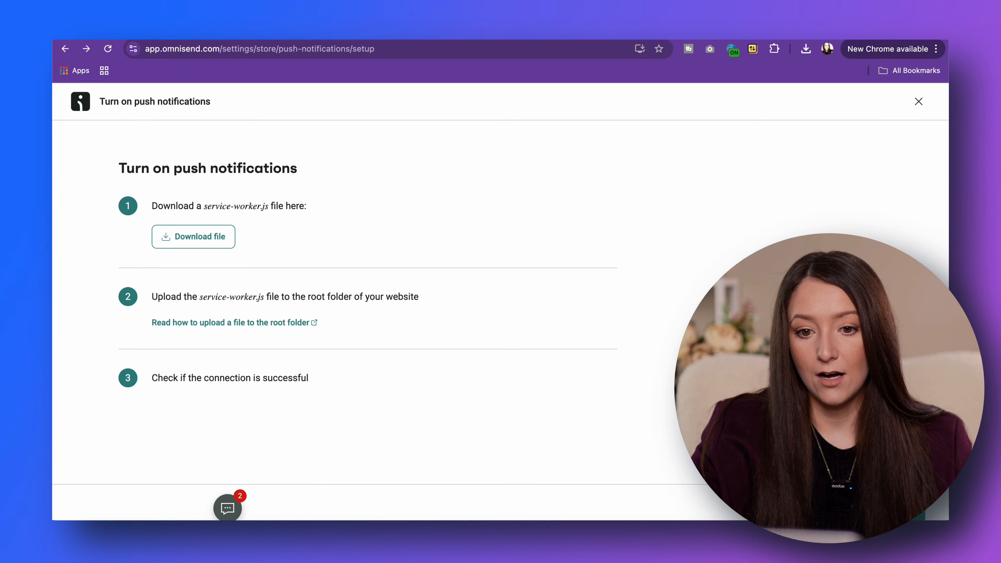
{"action": "left_click_drag", "start_coordinate": [221, 206], "coordinate": [296, 206]}
{"action": "left_click", "coordinate": [295, 207]}
{"action": "left_click_drag", "start_coordinate": [170, 296], "coordinate": [359, 296]}
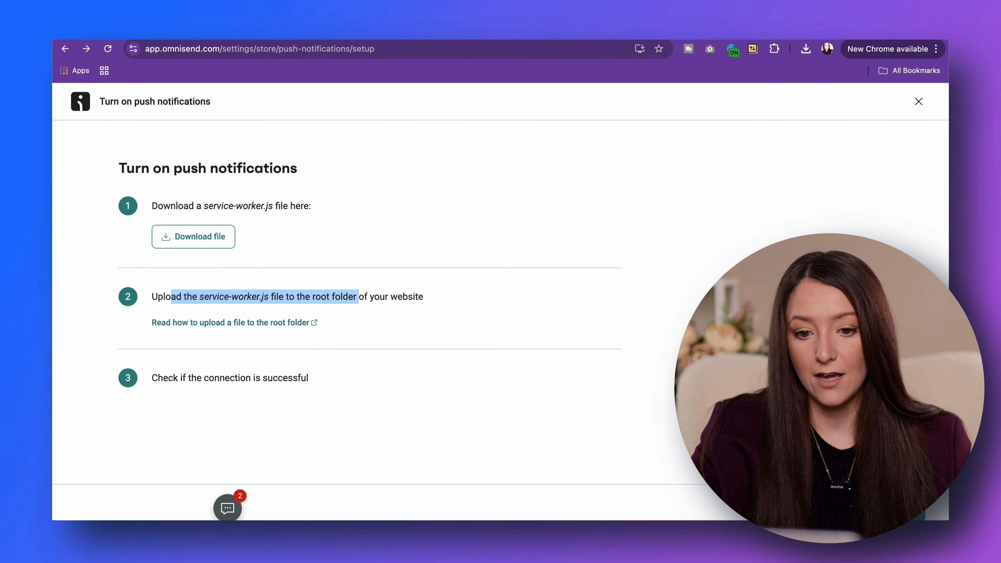
{"action": "left_click", "coordinate": [360, 298]}
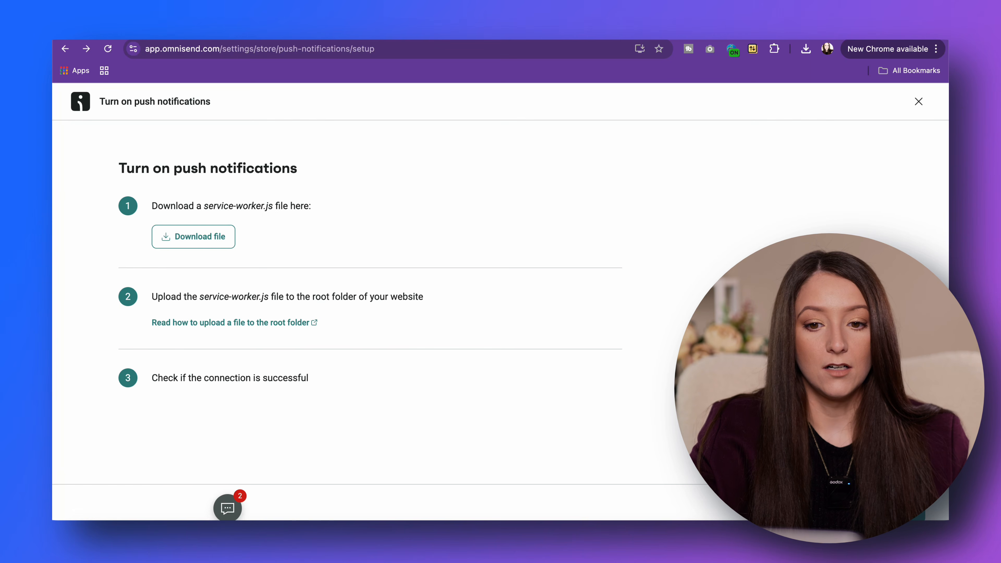
{"action": "left_click_drag", "start_coordinate": [217, 297], "coordinate": [371, 297]}
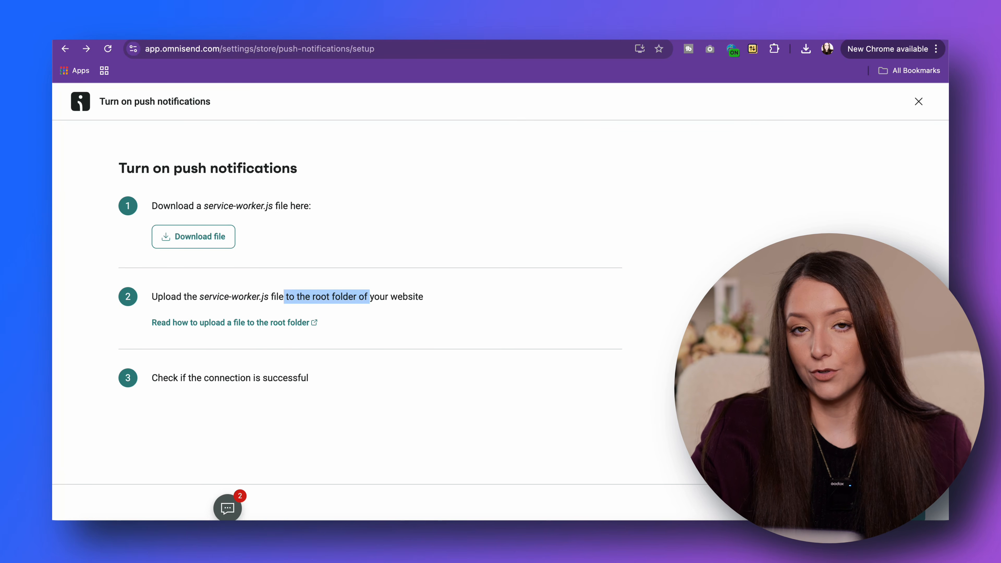
{"action": "left_click", "coordinate": [370, 298]}
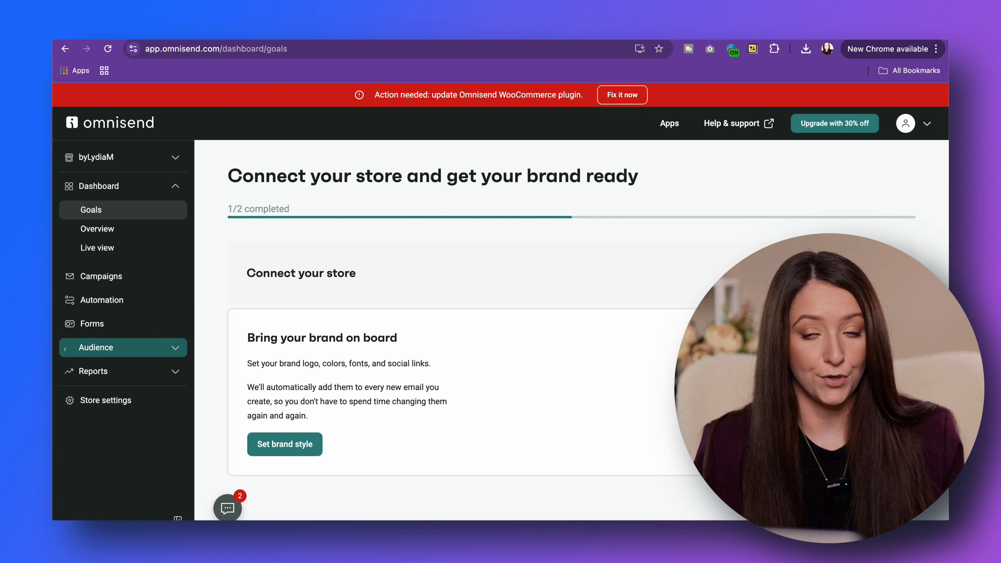
Create an email campaign with the suggested subject line "'Tis the Season! Catch Liabella at Two Winter Events"
{"action": "left_click", "coordinate": [101, 276]}
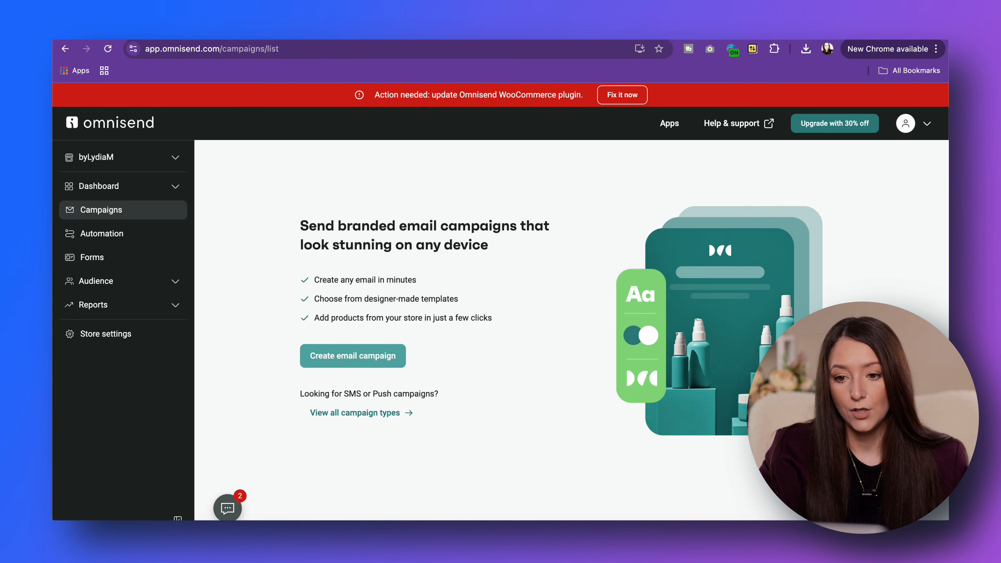
{"action": "left_click", "coordinate": [353, 355]}
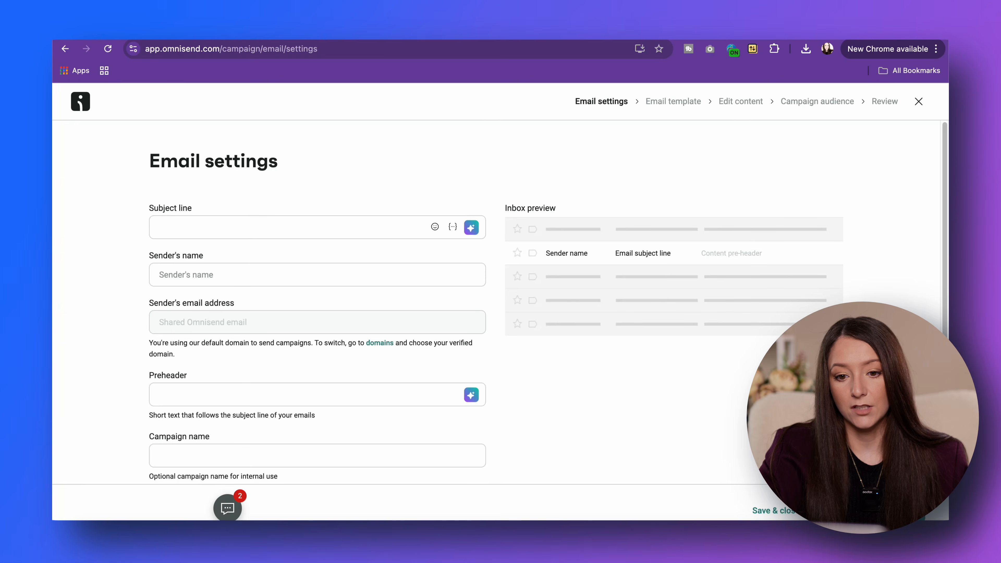
{"action": "scroll", "coordinate": [317, 300], "scroll_direction": "down", "scroll_amount": 1}
{"action": "left_click", "coordinate": [276, 219]}
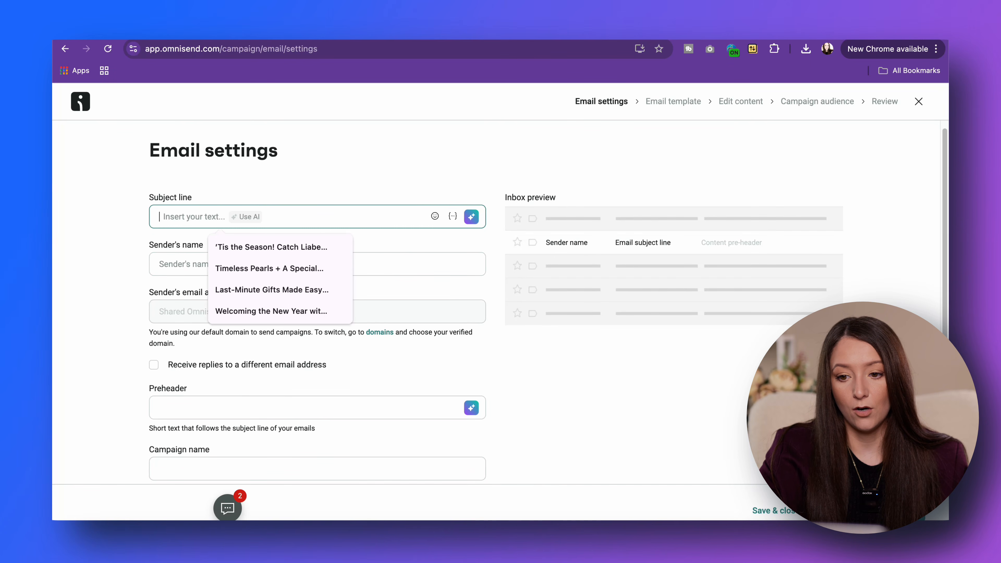
{"action": "left_click", "coordinate": [271, 247]}
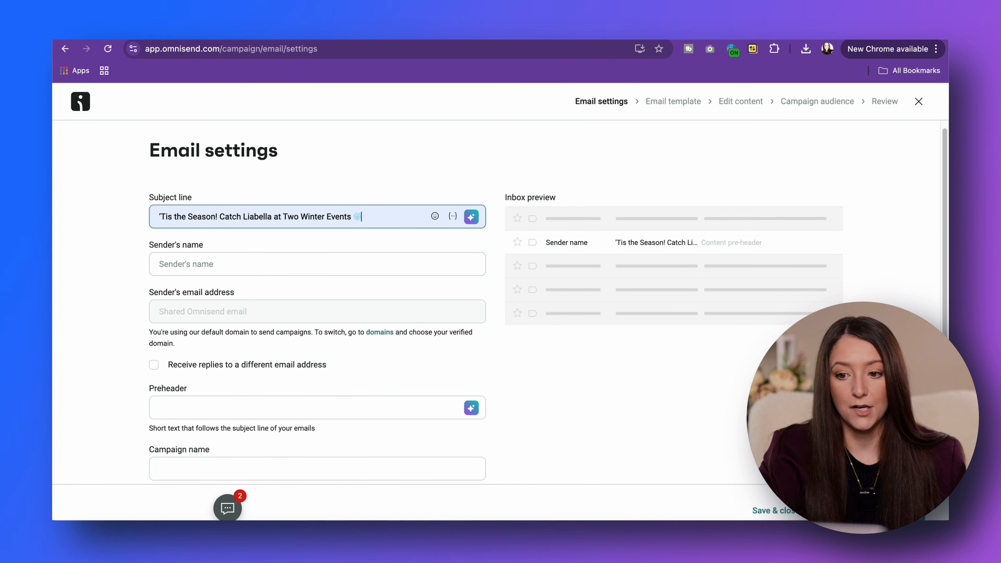
Have Omnisend AI change the subject line's tone to happy and apply "Join the Winter Fun with Liabella! You Won't Want to Miss It!"
{"action": "left_click", "coordinate": [471, 217]}
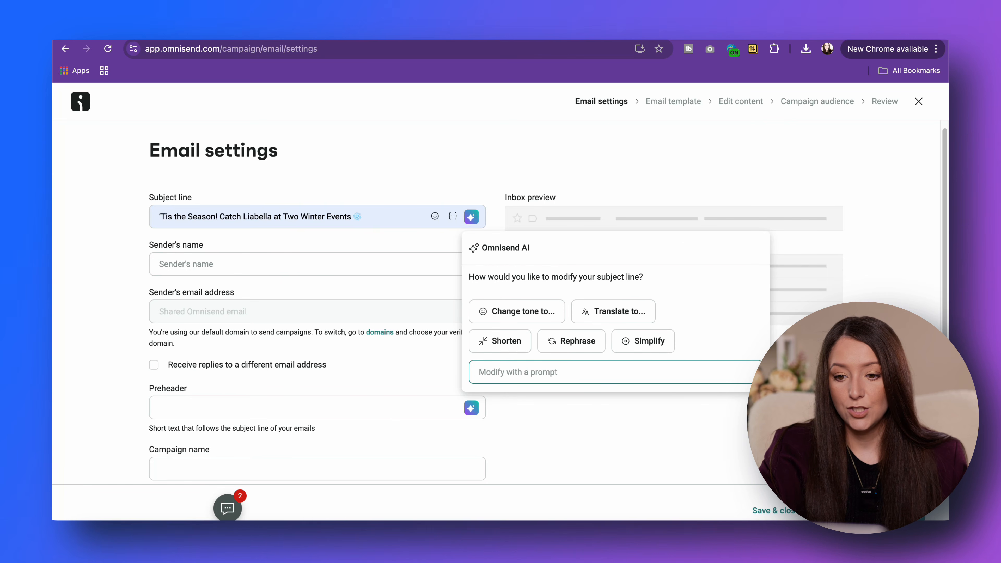
{"action": "left_click_drag", "start_coordinate": [500, 277], "coordinate": [631, 278]}
{"action": "left_click", "coordinate": [630, 277]}
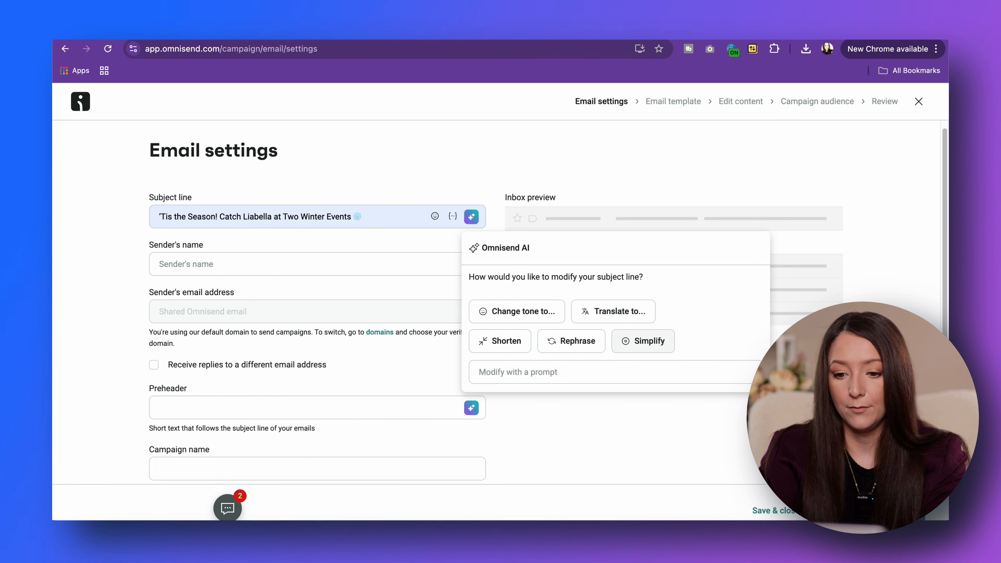
{"action": "left_click", "coordinate": [517, 311]}
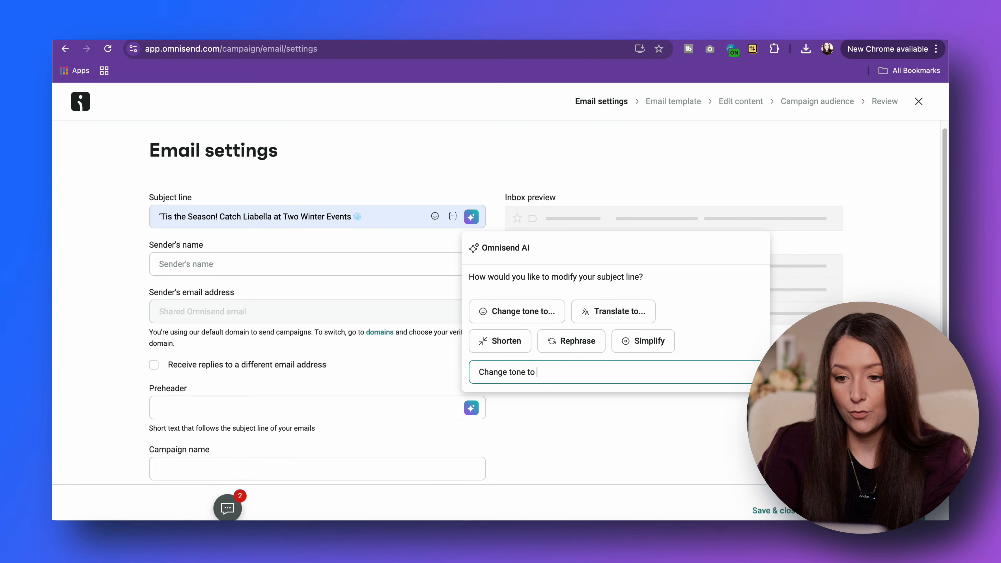
{"action": "key", "text": "Return"}
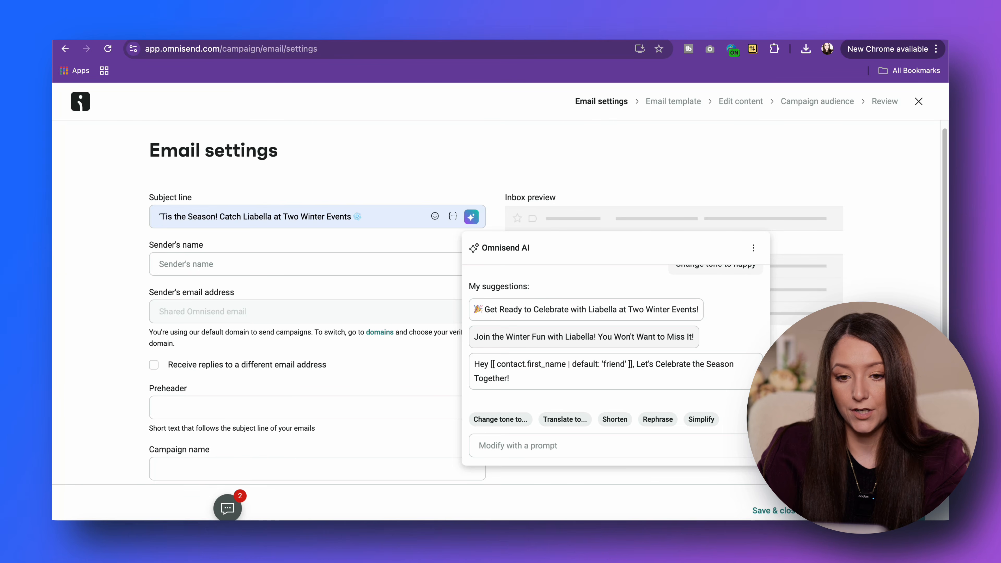
{"action": "left_click", "coordinate": [583, 336]}
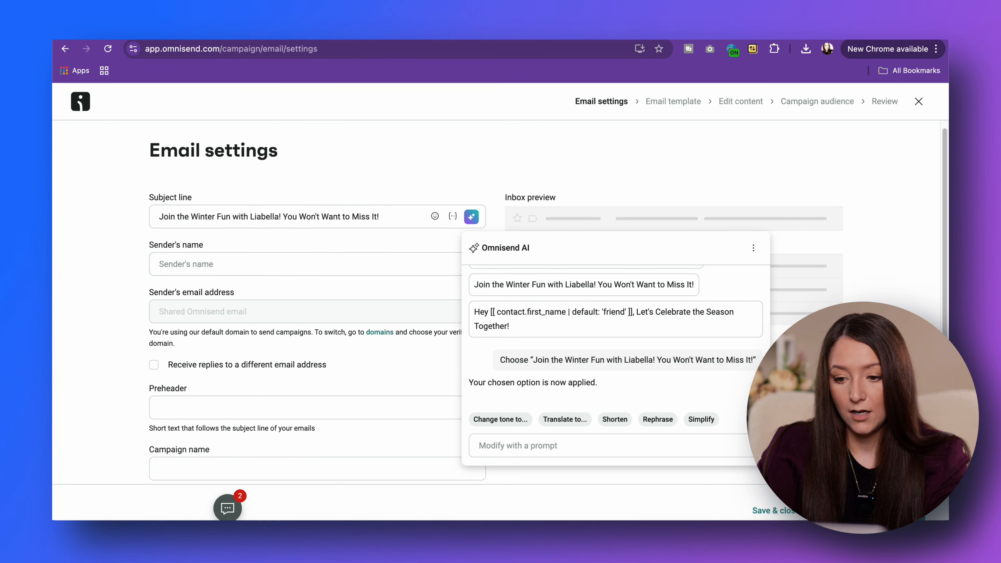
Generate preheader options with AI and apply "Unlock exclusive winter deals—just for you!"
{"action": "scroll", "coordinate": [307, 315], "scroll_direction": "down", "scroll_amount": 2}
{"action": "left_click", "coordinate": [307, 323]}
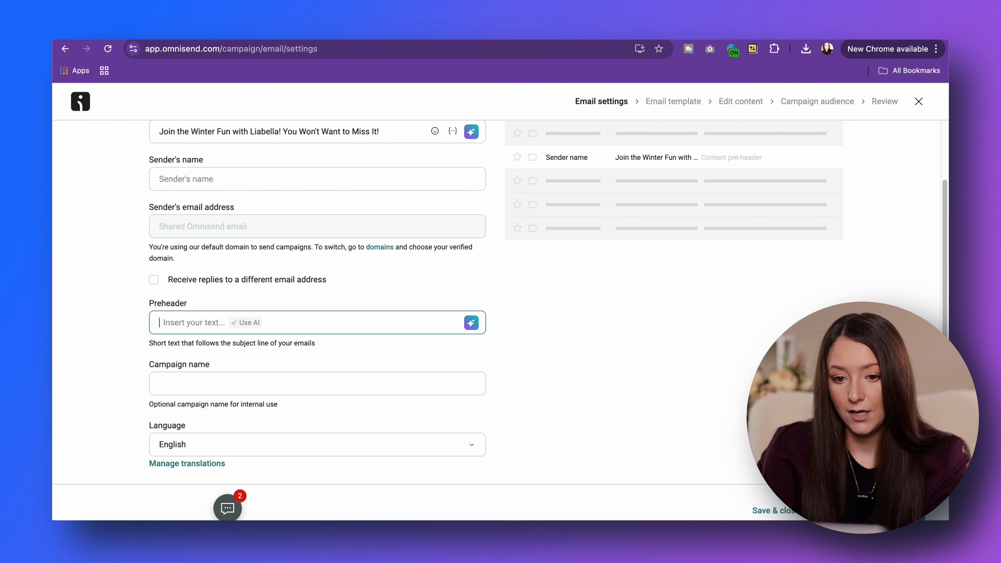
{"action": "left_click", "coordinate": [246, 322]}
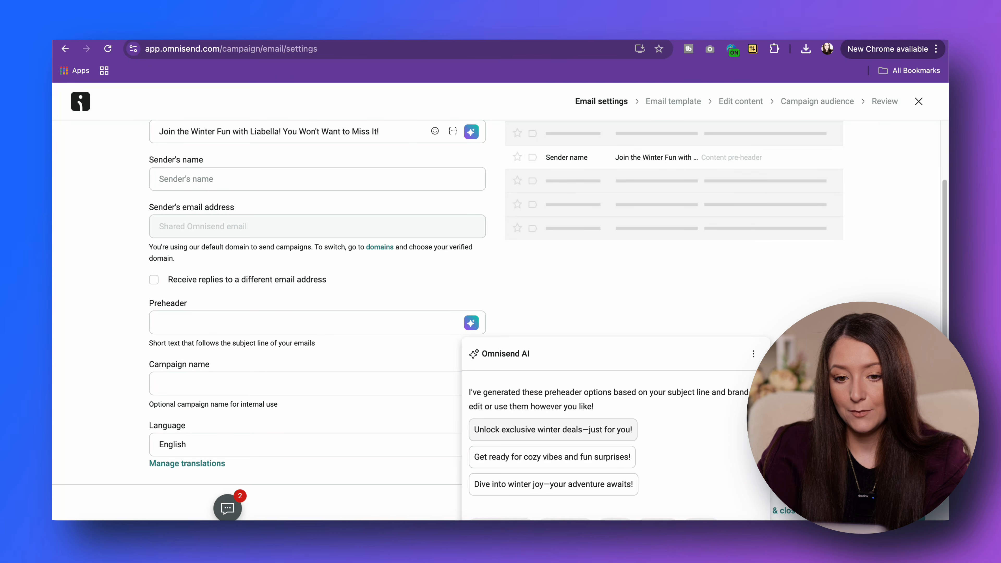
{"action": "left_click", "coordinate": [553, 429]}
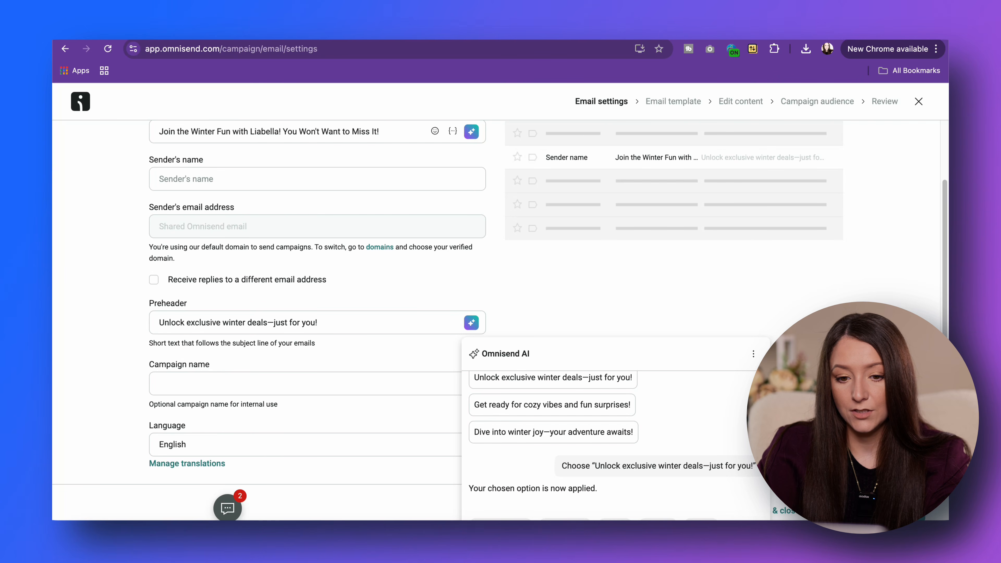
Review the remaining email settings and enter the store's brand name as the sender's name
{"action": "scroll", "coordinate": [307, 276], "scroll_direction": "down", "scroll_amount": 2}
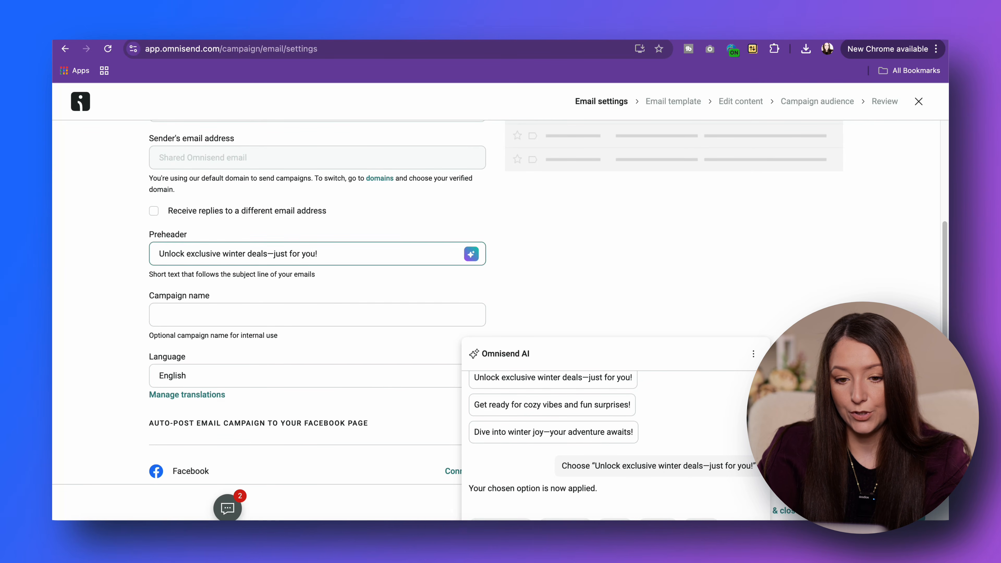
{"action": "left_click", "coordinate": [219, 314]}
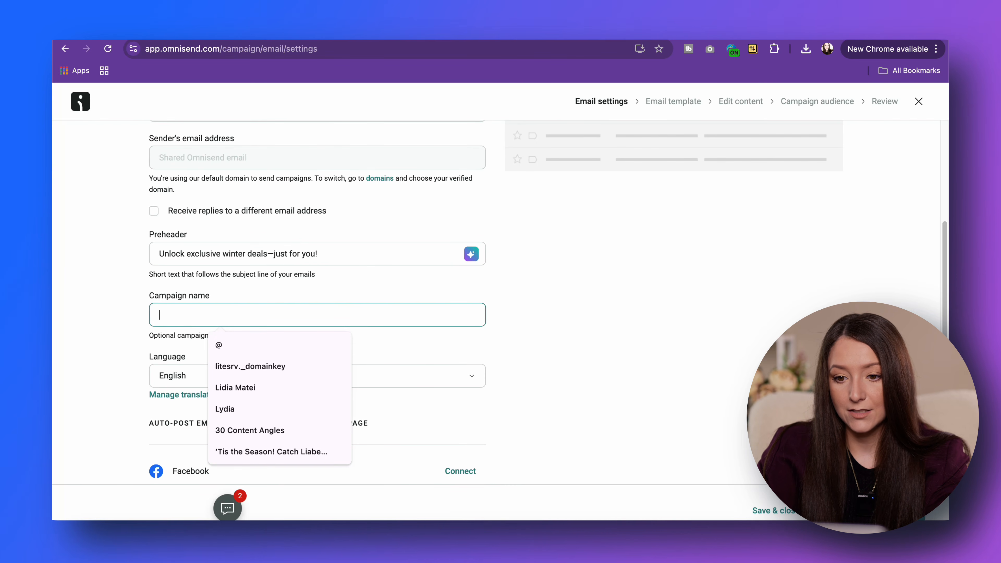
{"action": "key", "text": "Escape"}
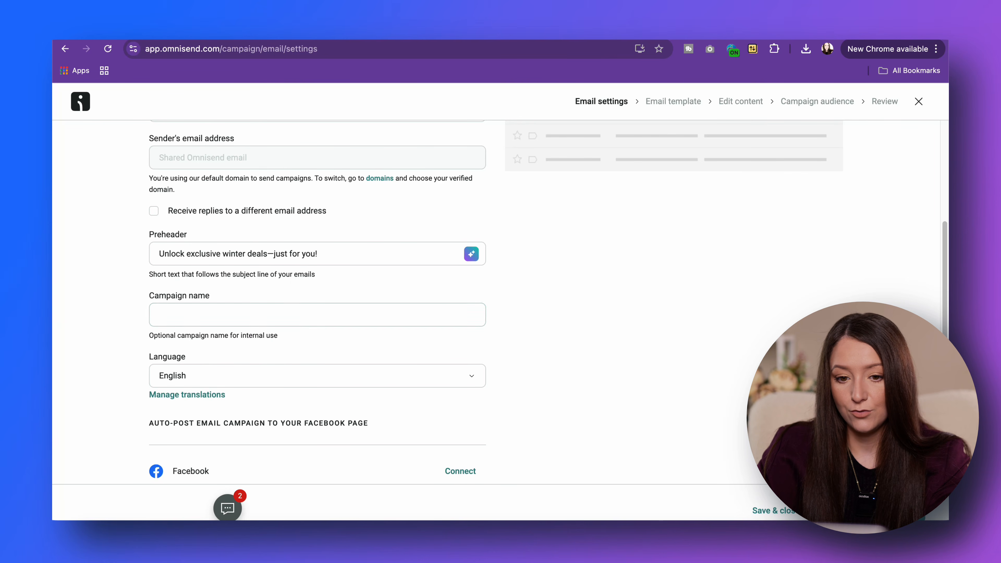
{"action": "scroll", "coordinate": [497, 300], "scroll_direction": "down", "scroll_amount": 2}
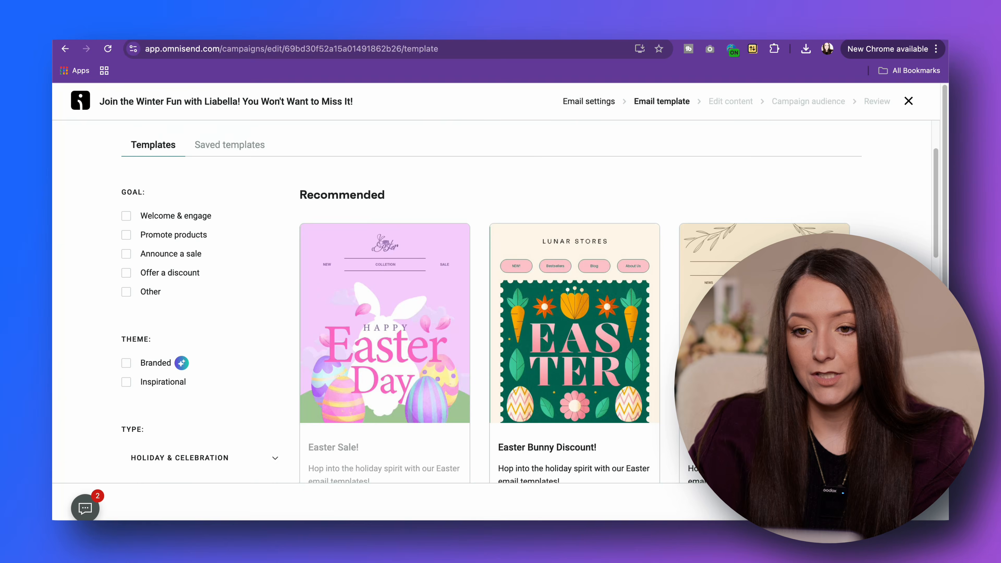
Use the "Easter Sale!" template for the campaign email
{"action": "scroll", "coordinate": [385, 272], "scroll_direction": "down", "scroll_amount": 10}
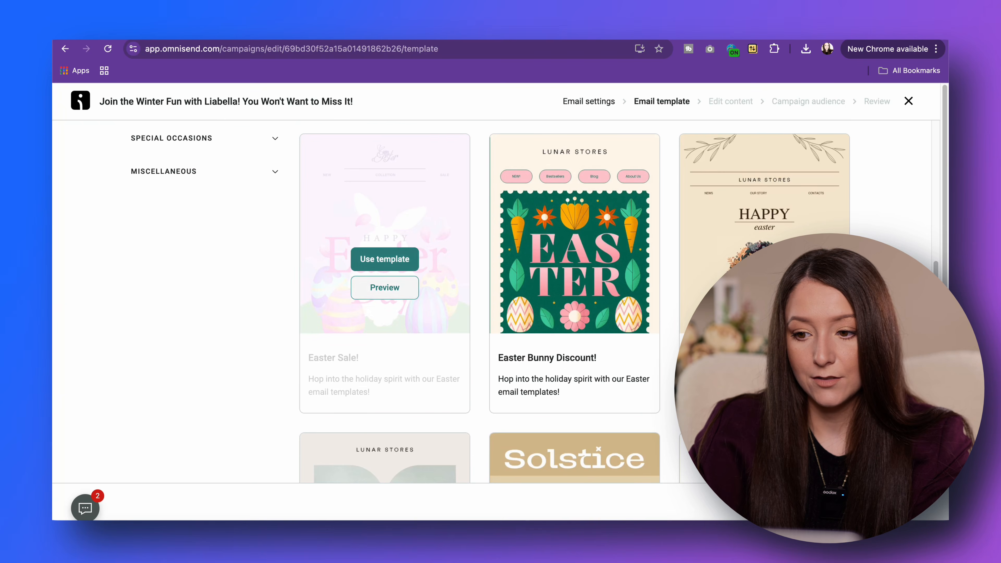
{"action": "left_click", "coordinate": [385, 259]}
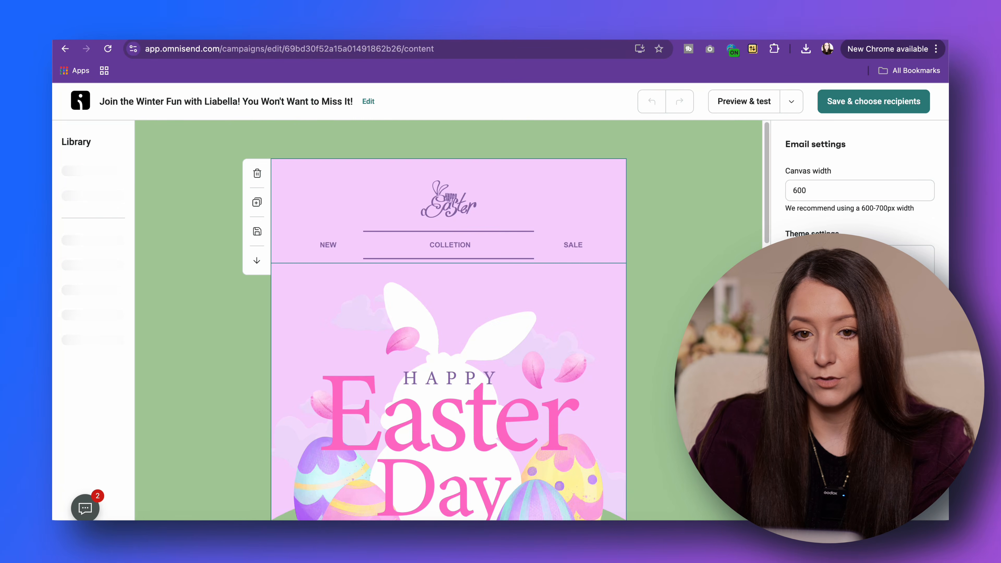
{"action": "scroll", "coordinate": [448, 320], "scroll_direction": "down", "scroll_amount": 10}
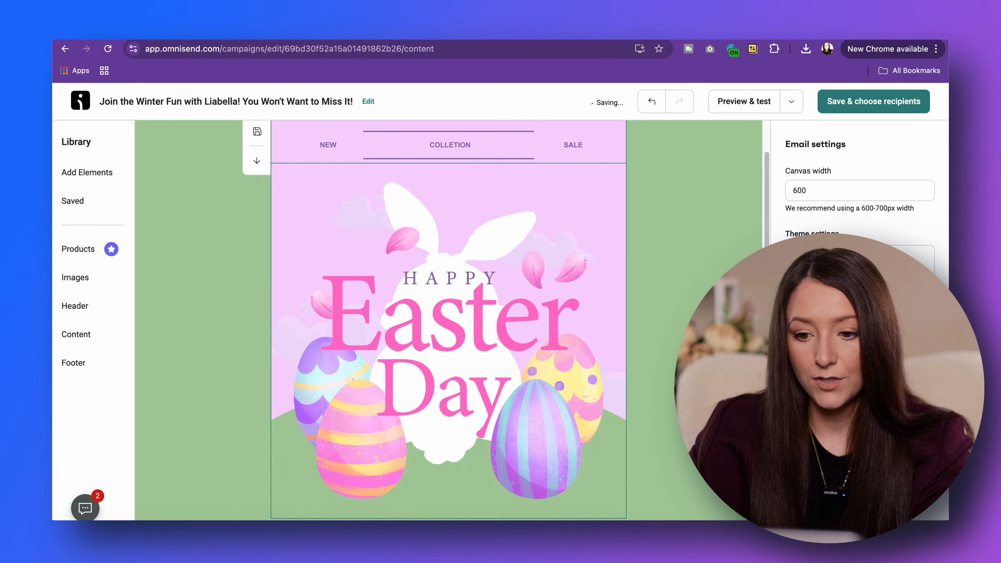
Rephrase the "Happy Easter!" paragraph under the Easter Bunny heading with Omnisend AI and apply the suggested text
{"action": "left_click", "coordinate": [448, 392]}
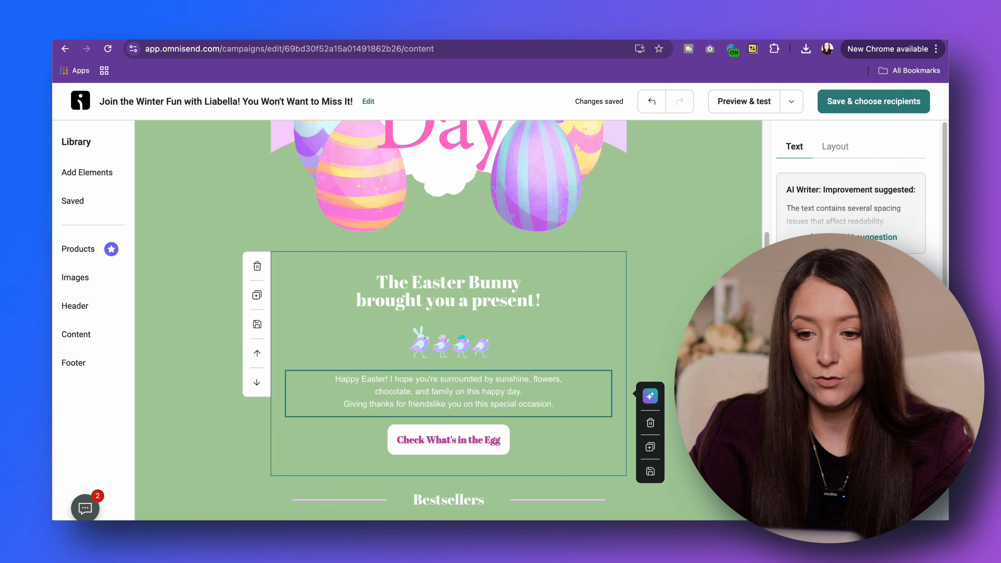
{"action": "left_click", "coordinate": [651, 396]}
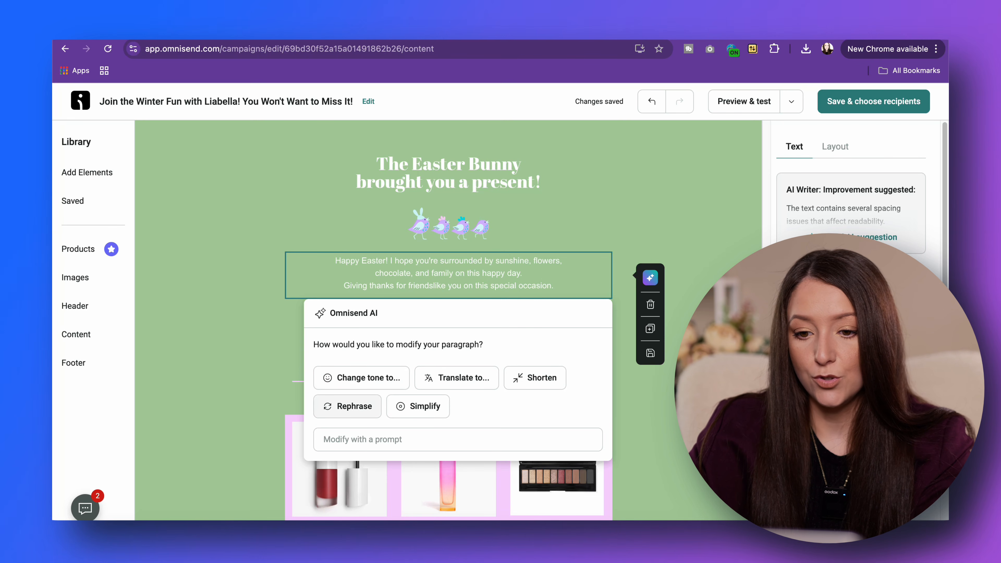
{"action": "left_click", "coordinate": [347, 406]}
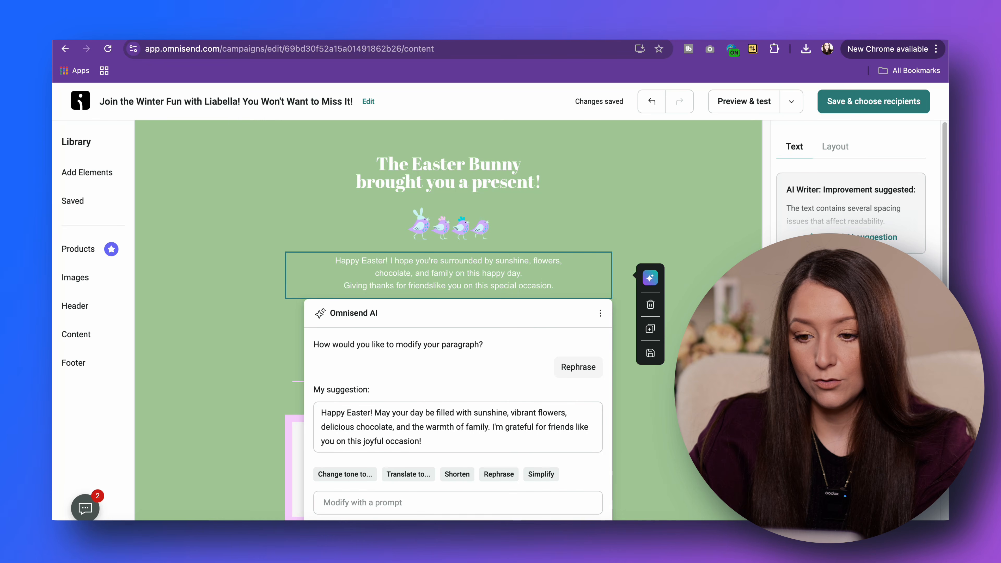
{"action": "left_click", "coordinate": [458, 427]}
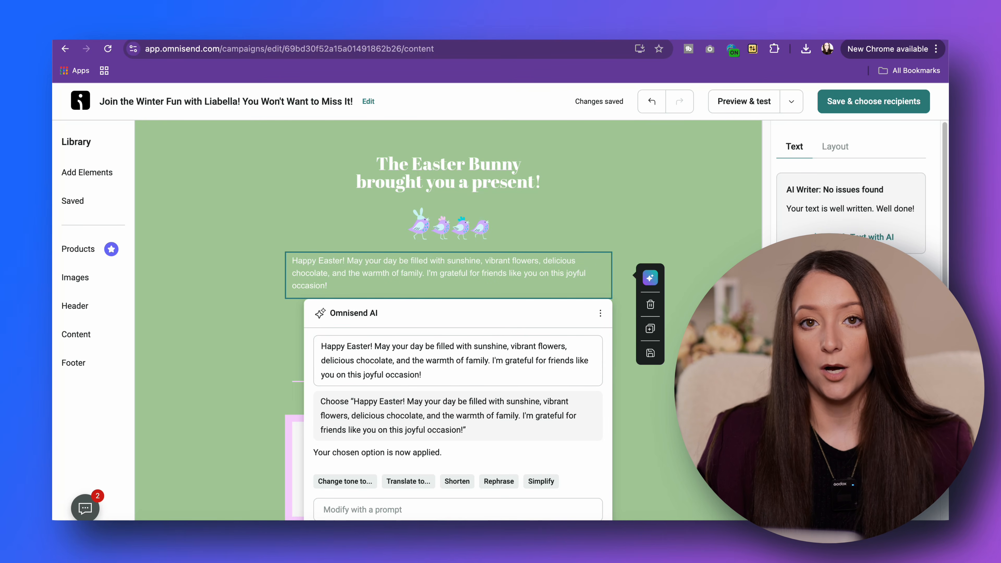
Request a shortened version of the Easter paragraph from Omnisend AI, apply the suggestion, and ask to simplify it
{"action": "left_click", "coordinate": [457, 481]}
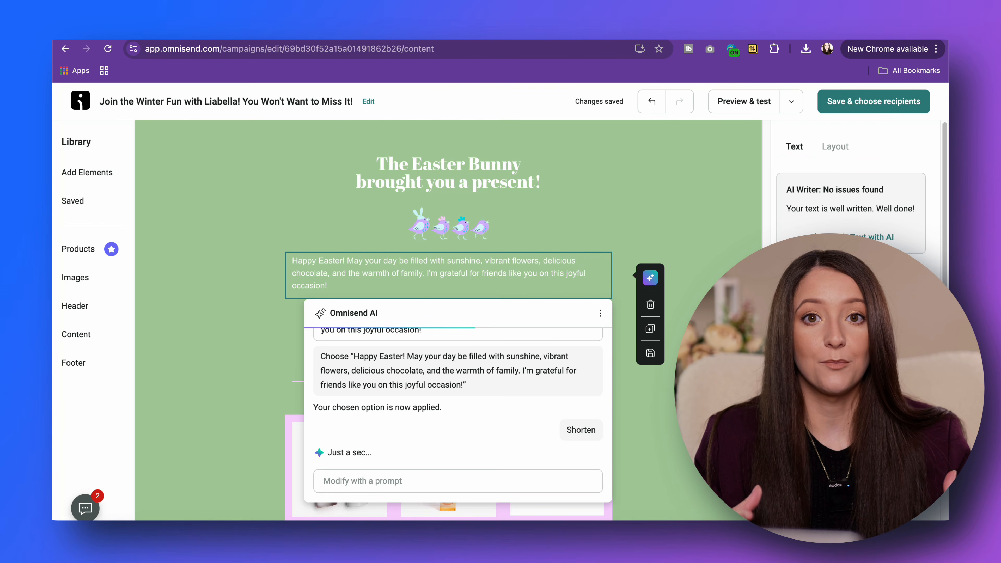
{"action": "left_click", "coordinate": [458, 433]}
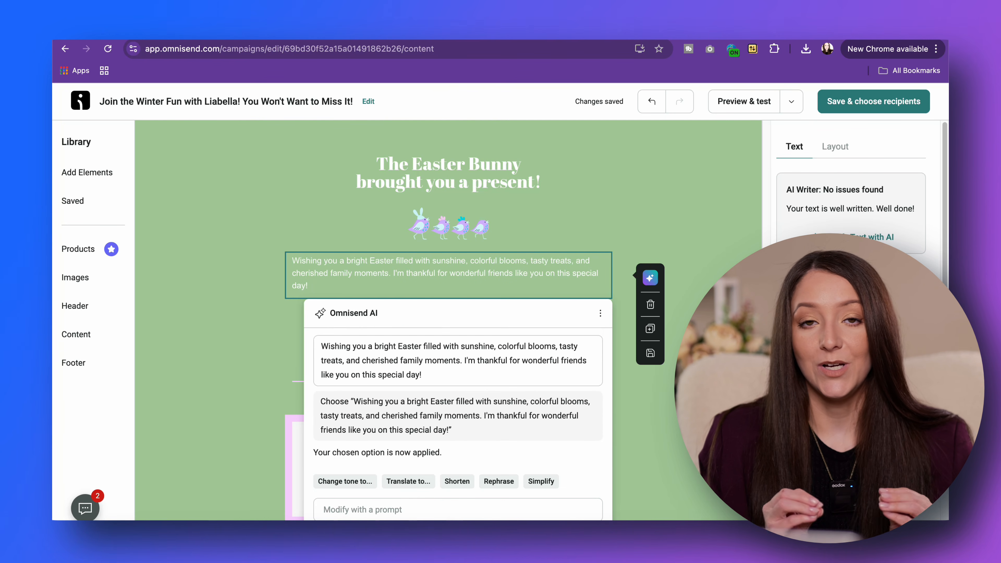
{"action": "left_click", "coordinate": [541, 482]}
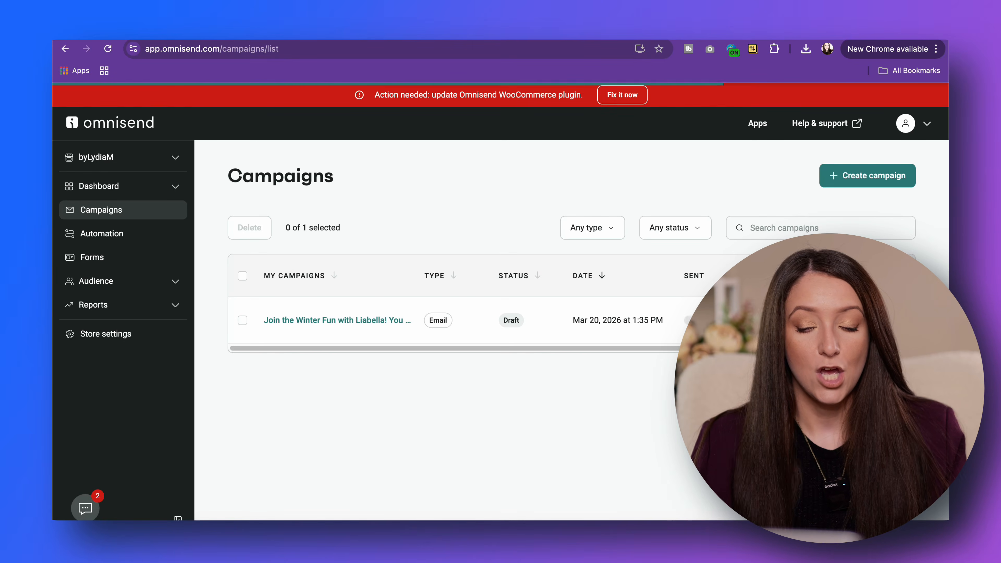
Check the store setup goals in the dashboard, and open the dashboard overview
{"action": "left_click", "coordinate": [99, 186]}
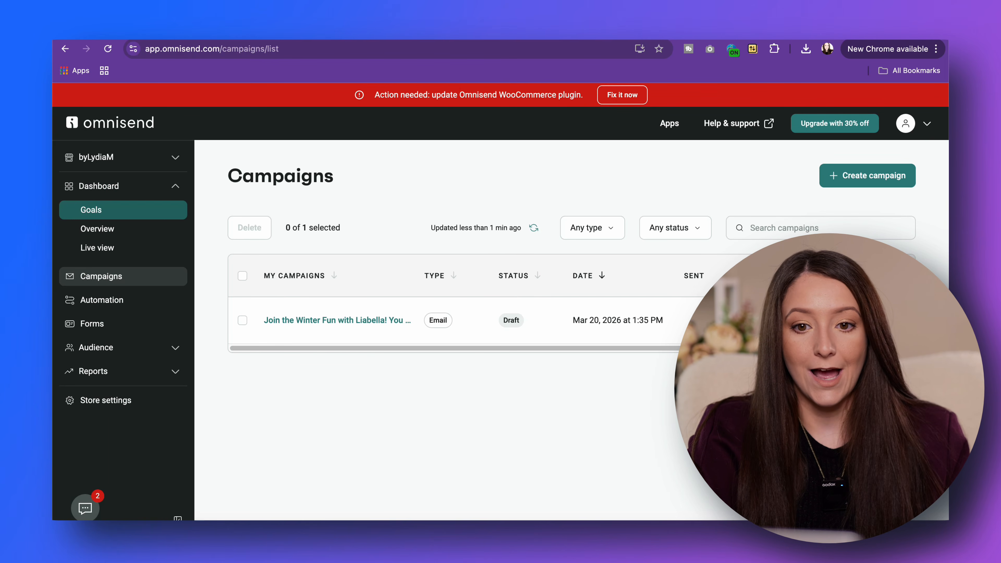
{"action": "left_click", "coordinate": [91, 209]}
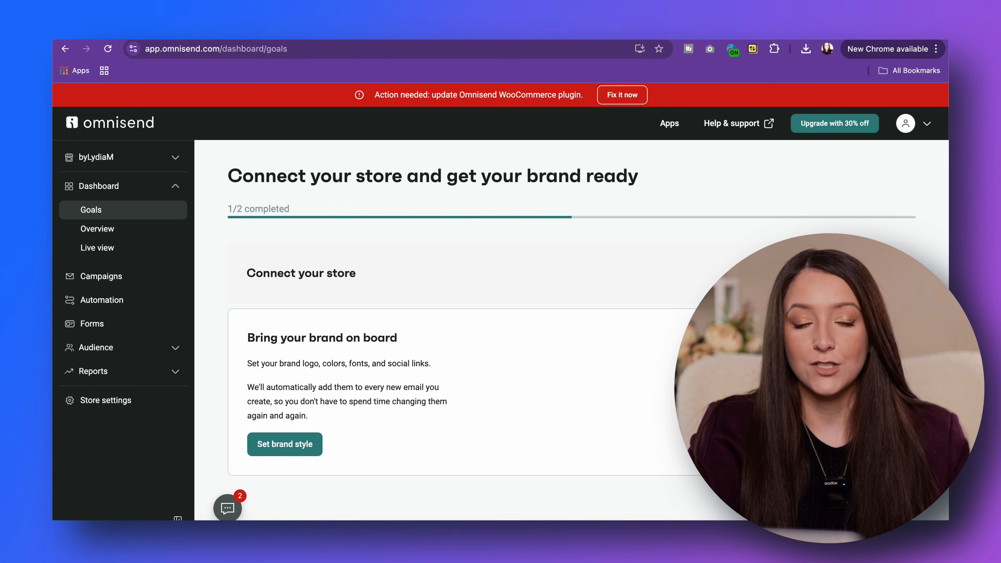
{"action": "left_click", "coordinate": [98, 228]}
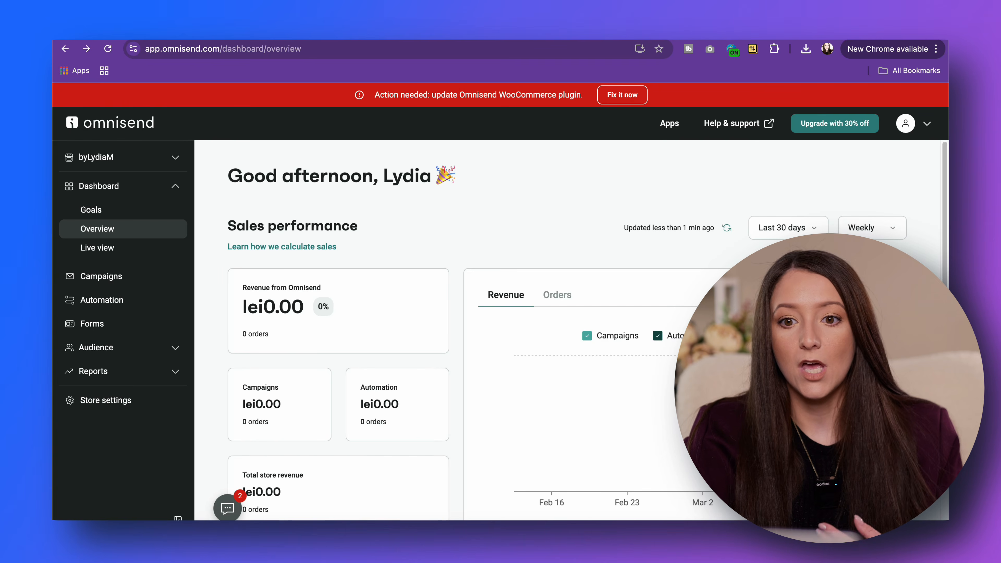
Examine the sales performance section of the overview, including its period options and the revenue from Omnisend, campaigns and automation
{"action": "scroll", "coordinate": [588, 341], "scroll_direction": "down", "scroll_amount": 1}
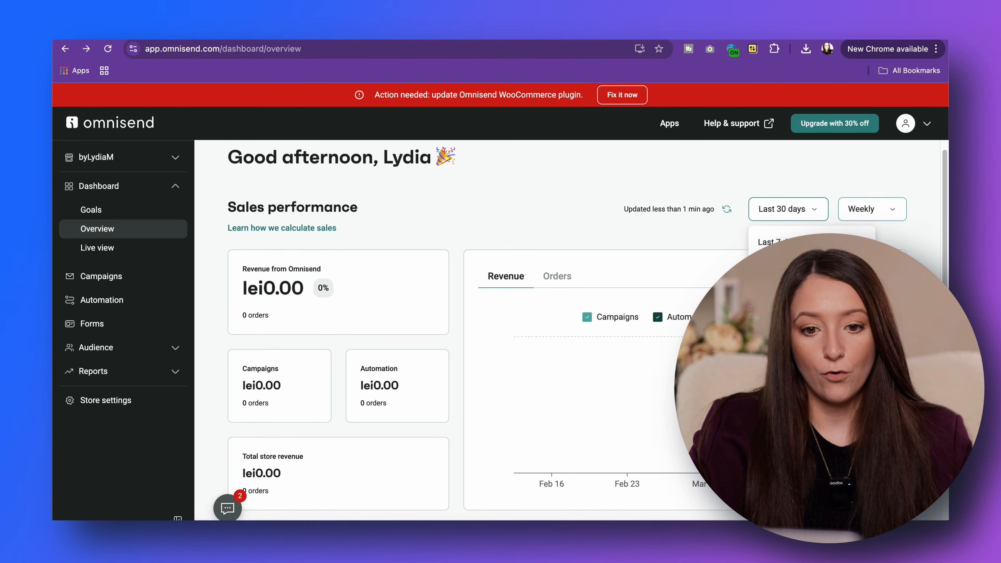
{"action": "left_click", "coordinate": [872, 210]}
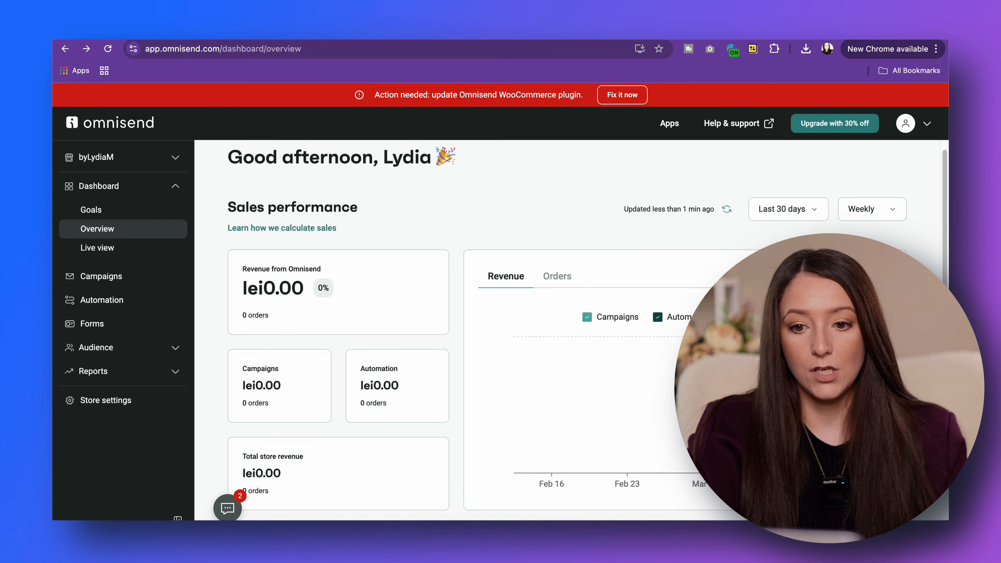
{"action": "scroll", "coordinate": [572, 330], "scroll_direction": "down", "scroll_amount": 3}
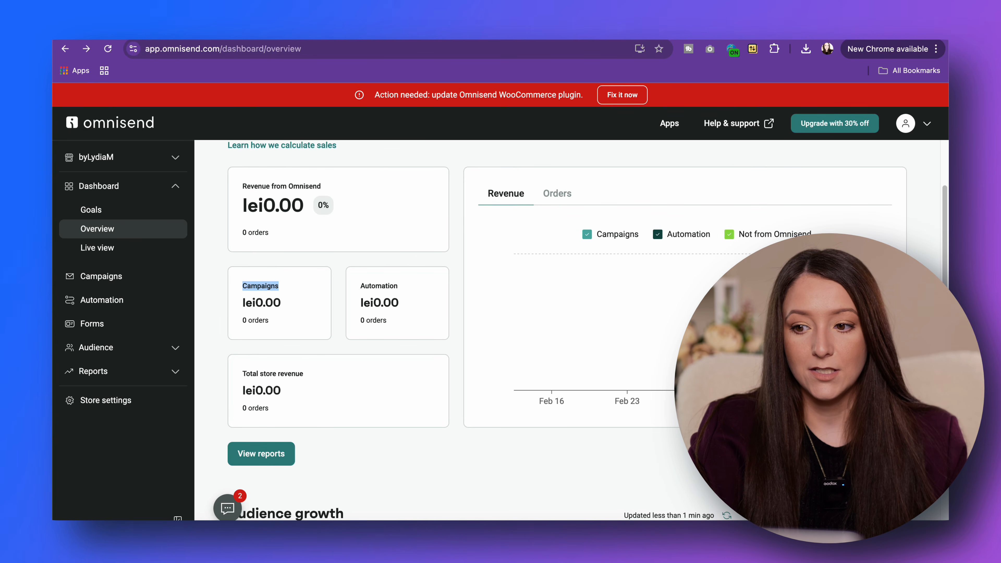
{"action": "double_click", "coordinate": [379, 286]}
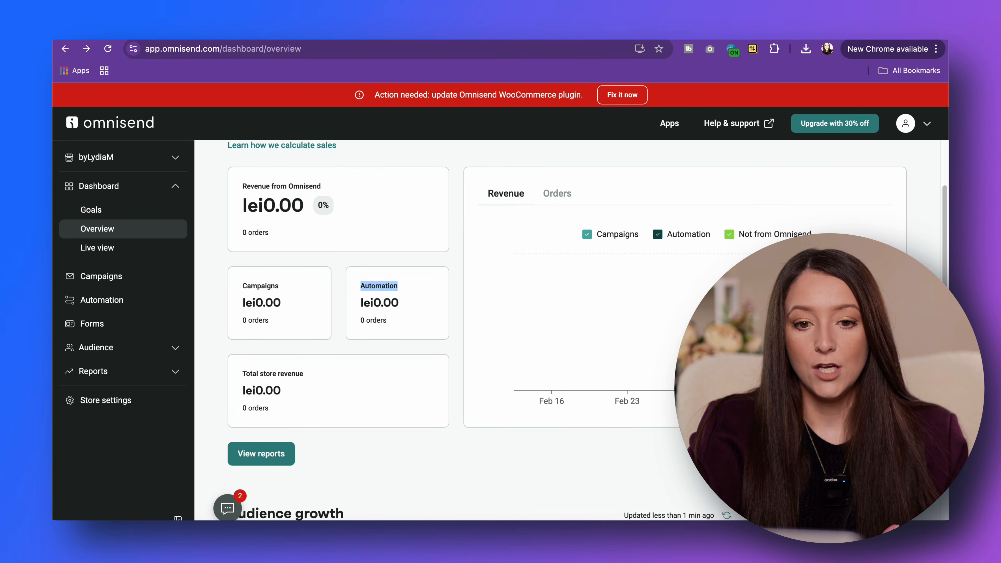
{"action": "left_click", "coordinate": [379, 286]}
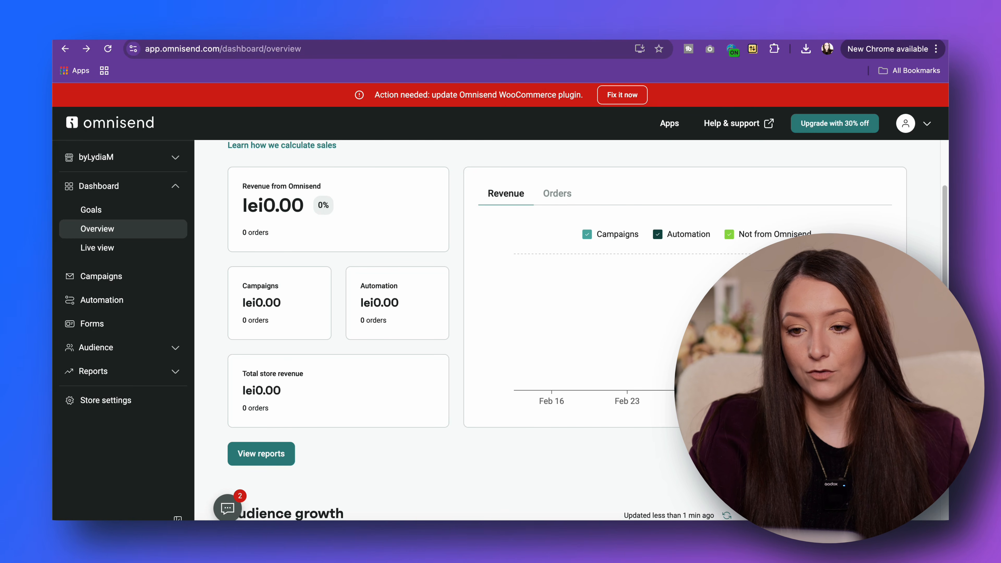
{"action": "scroll", "coordinate": [571, 330], "scroll_direction": "down", "scroll_amount": 3}
{"action": "scroll", "coordinate": [572, 330], "scroll_direction": "up", "scroll_amount": 7}
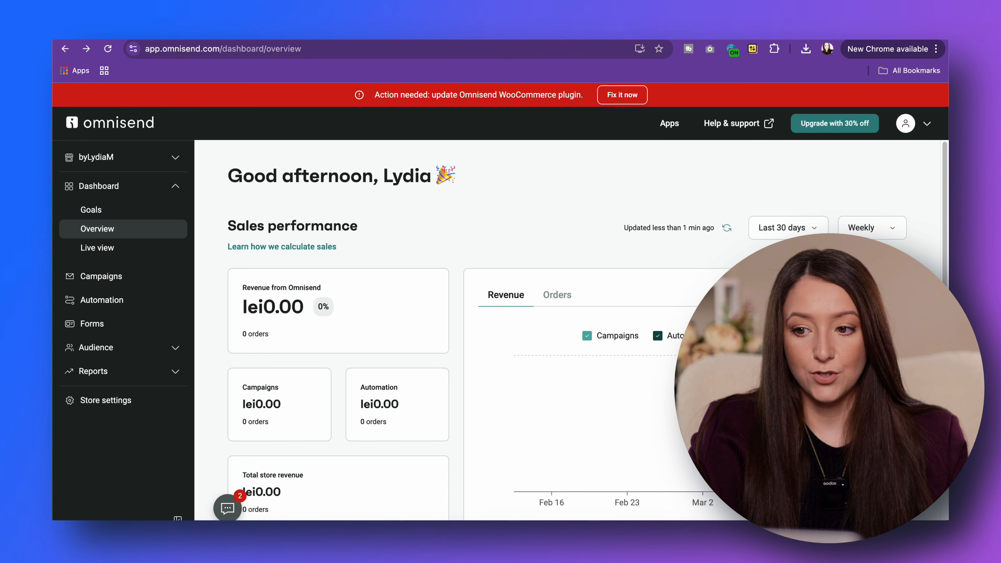
{"action": "left_click_drag", "start_coordinate": [288, 288], "coordinate": [305, 307]}
{"action": "left_click", "coordinate": [305, 306]}
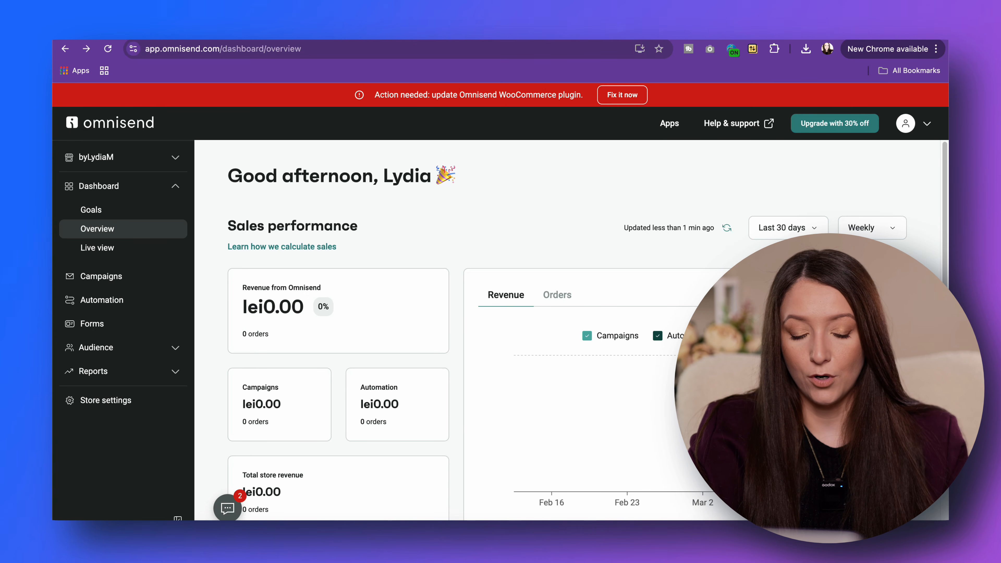
Review the audience growth section, checking the subscriber figures and viewing the SMS and push subscriber charts
{"action": "scroll", "coordinate": [572, 330], "scroll_direction": "down", "scroll_amount": 10}
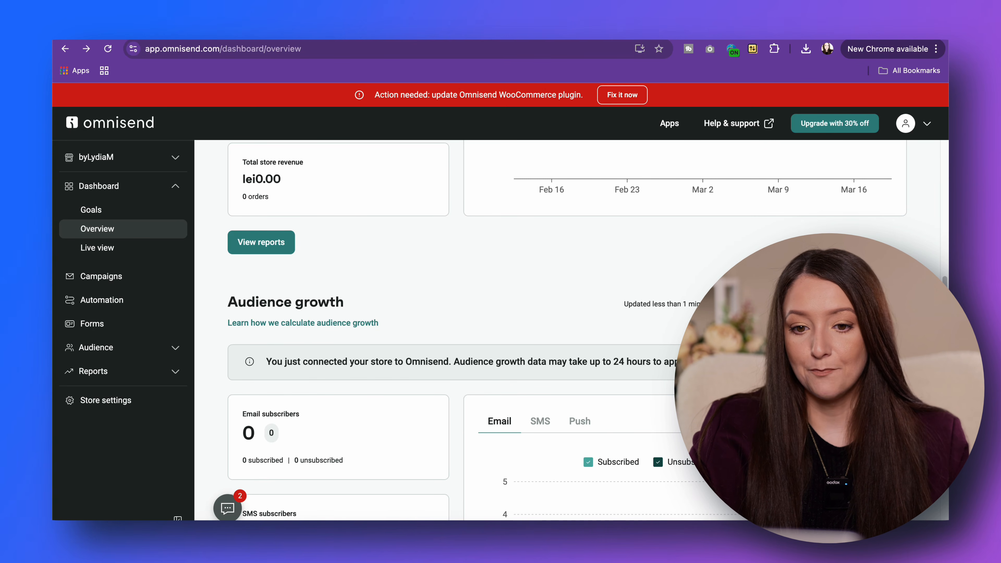
{"action": "scroll", "coordinate": [572, 330], "scroll_direction": "down", "scroll_amount": 5}
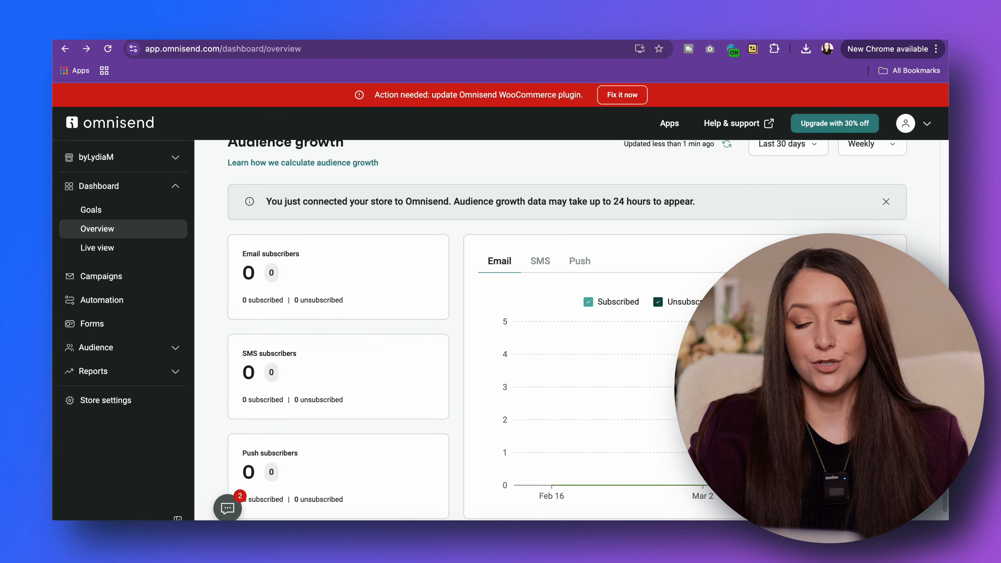
{"action": "scroll", "coordinate": [627, 316], "scroll_direction": "down", "scroll_amount": 2}
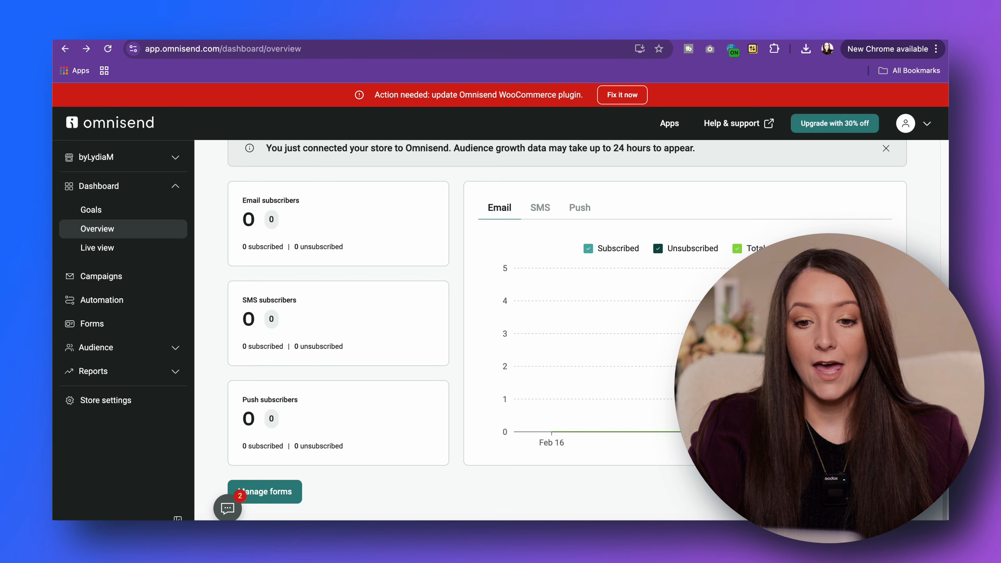
{"action": "left_click", "coordinate": [540, 207]}
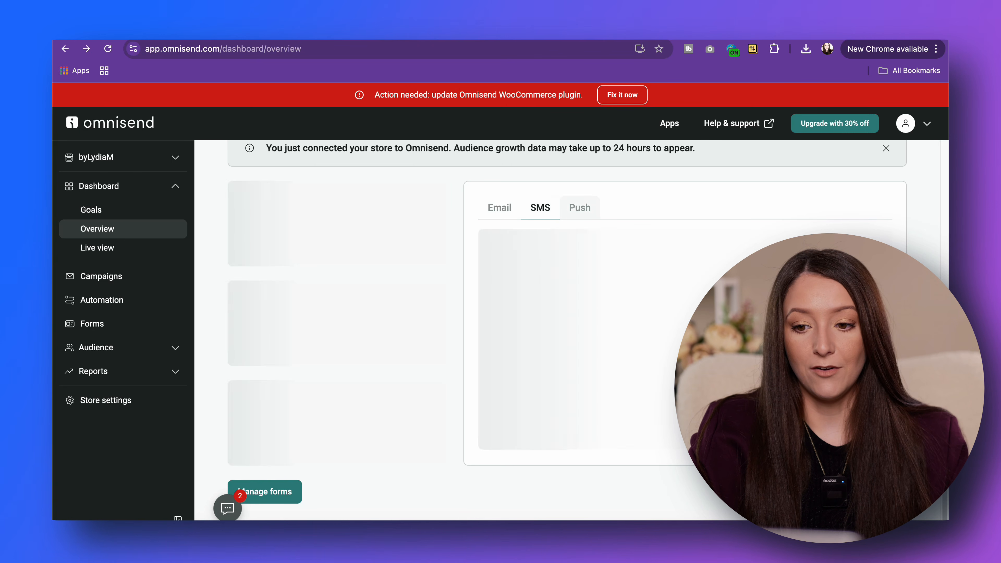
{"action": "left_click", "coordinate": [580, 208]}
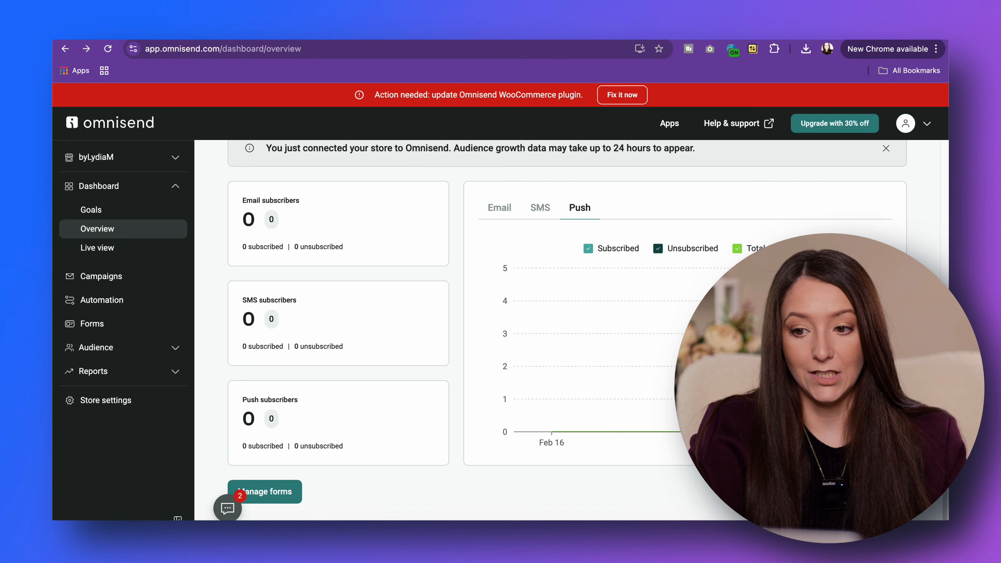
{"action": "mouse_move", "coordinate": [628, 272]}
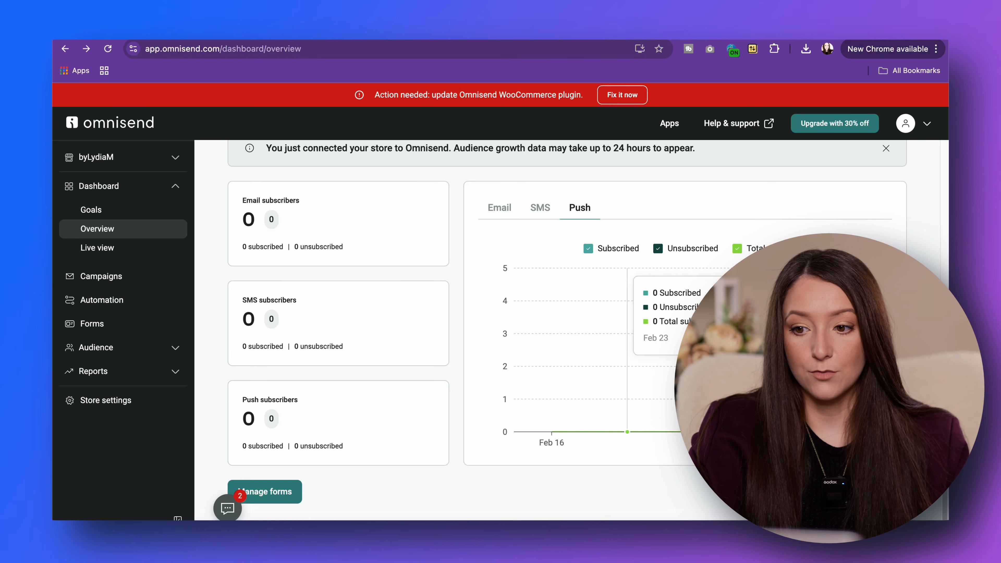